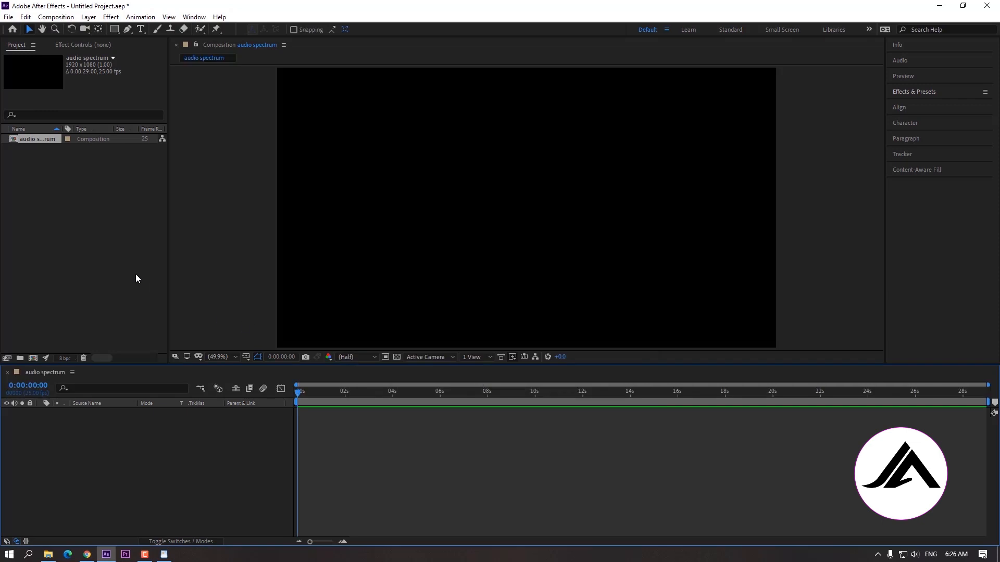
Import the background and Music files from the Desktop's new folder and add both to the audio spectrum composition's timeline
right_click(90, 228)
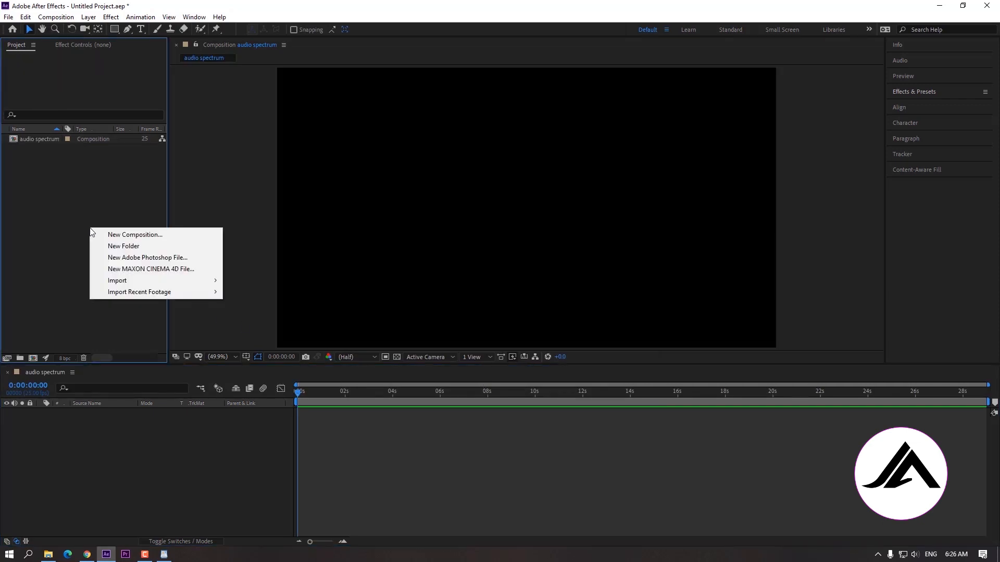
mouse_move(133, 285)
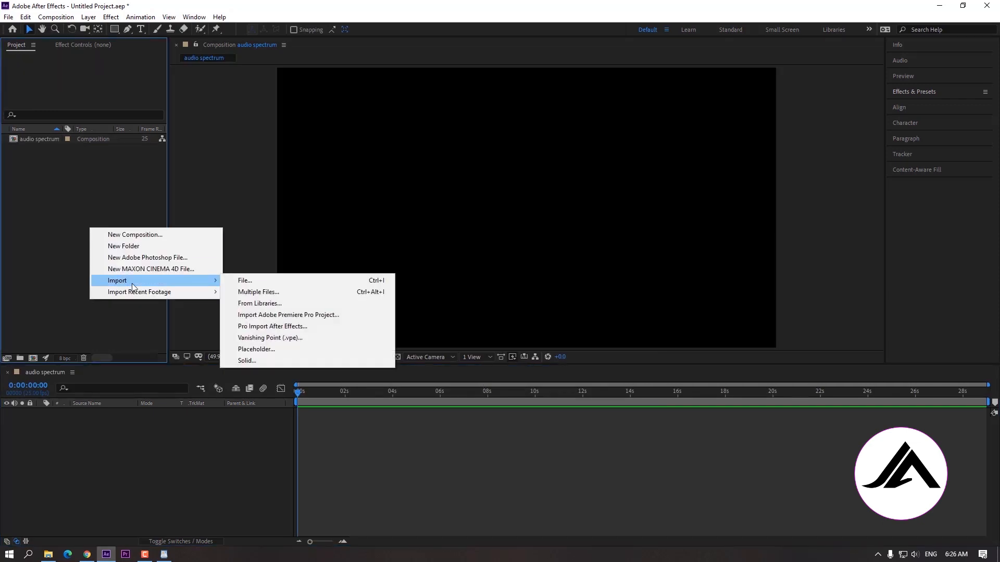
click(286, 281)
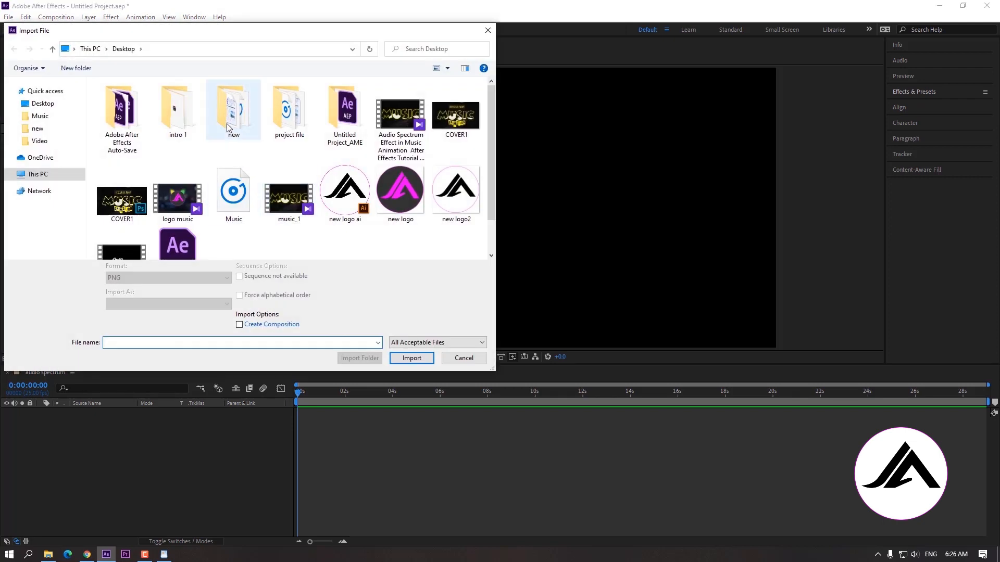
double_click(228, 127)
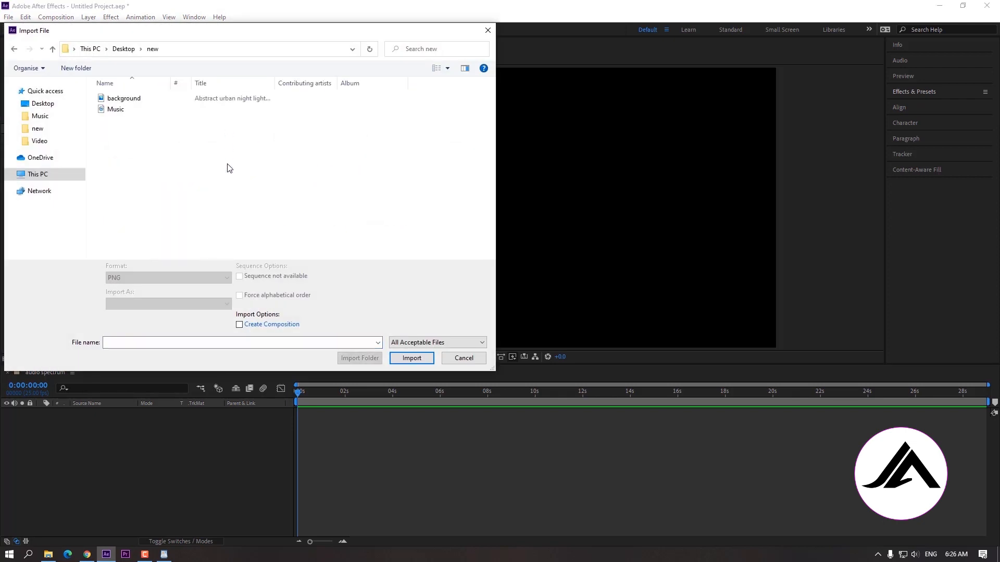
drag(106, 152, 172, 85)
click(412, 358)
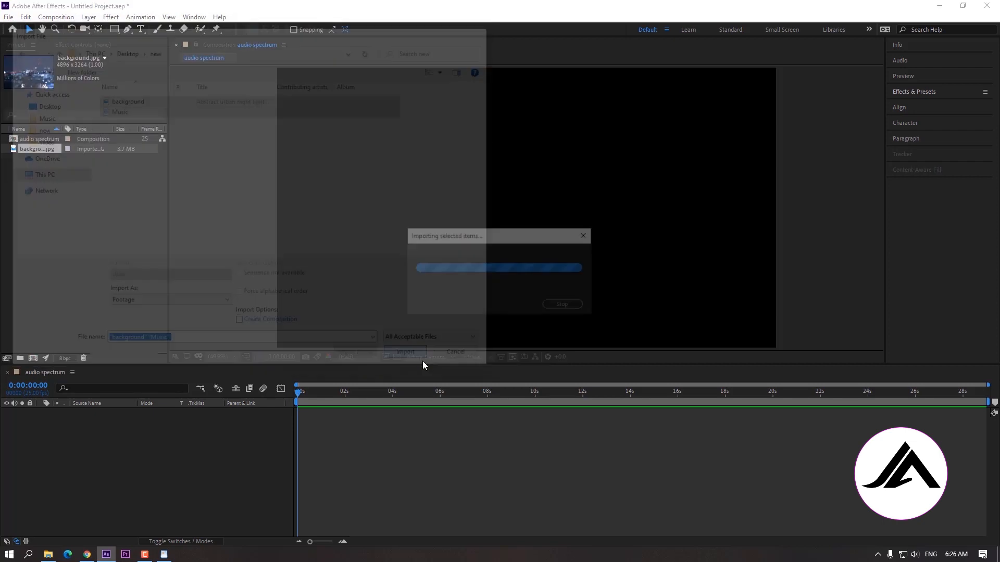
drag(31, 200, 108, 451)
click(143, 470)
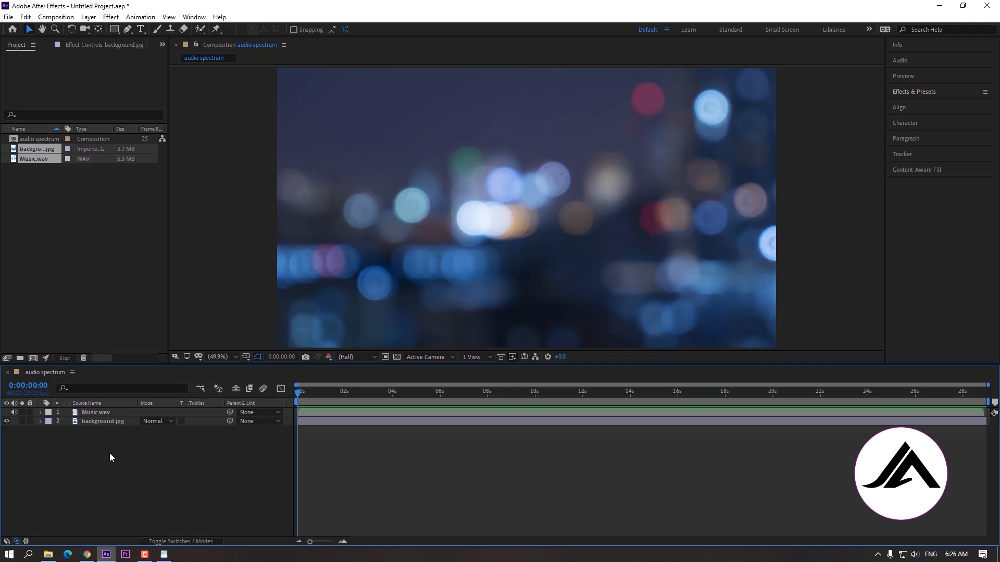
Create a black 1920 x 1080 solid layer named "audio spectrum"
right_click(110, 454)
mouse_move(199, 341)
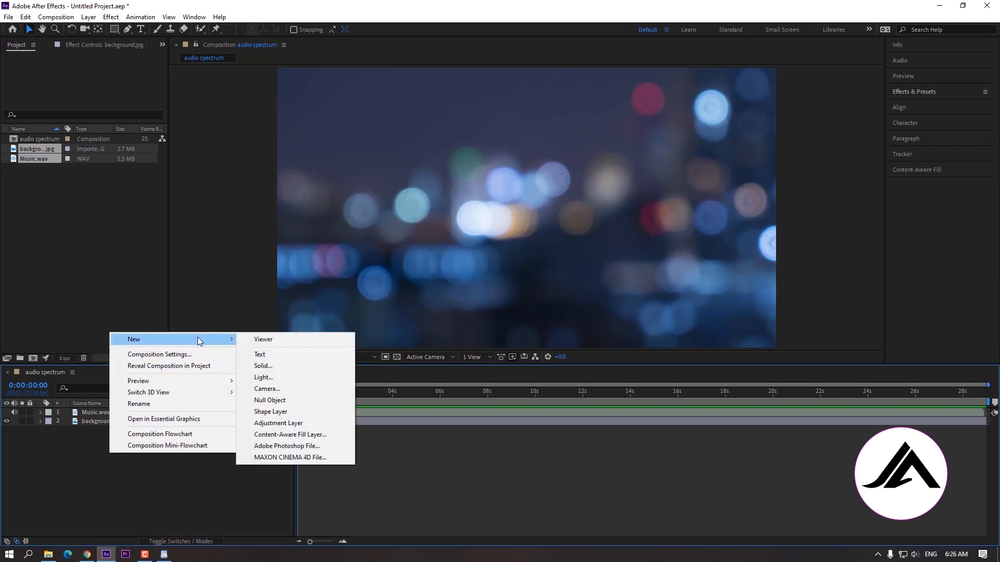
click(280, 364)
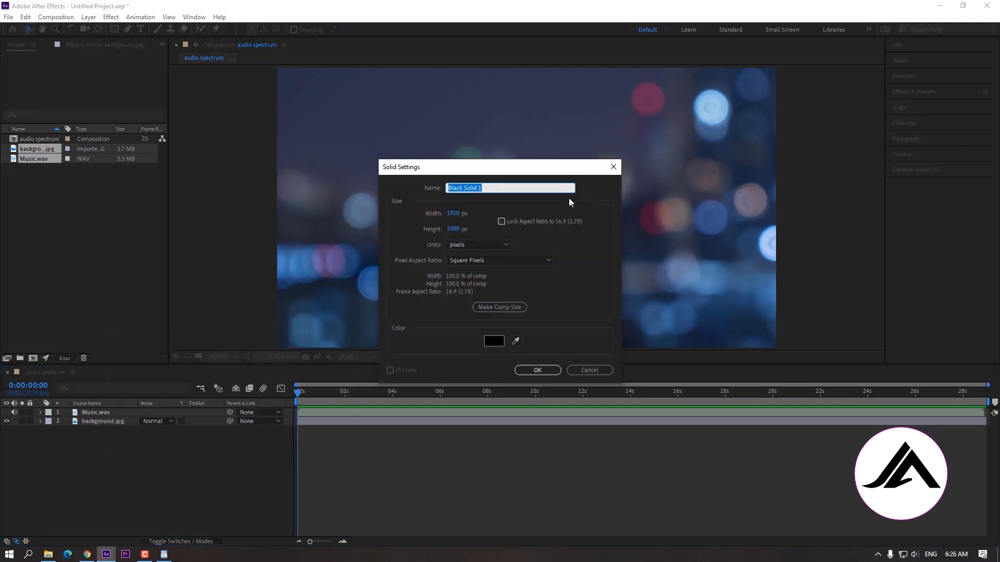
text(audio spectrum)
click(537, 369)
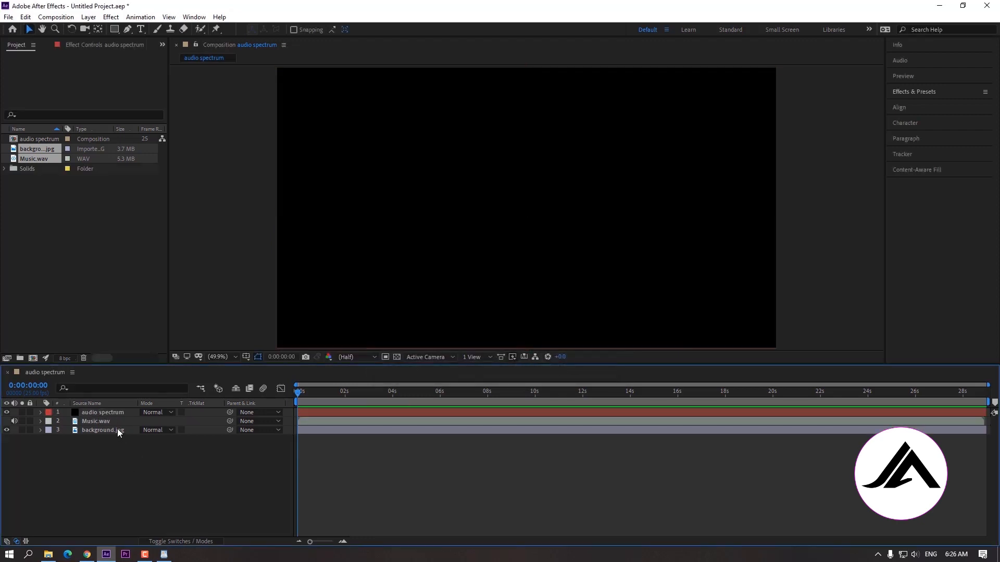
Find the Audio Spectrum effect and apply it to the audio spectrum solid layer
click(115, 412)
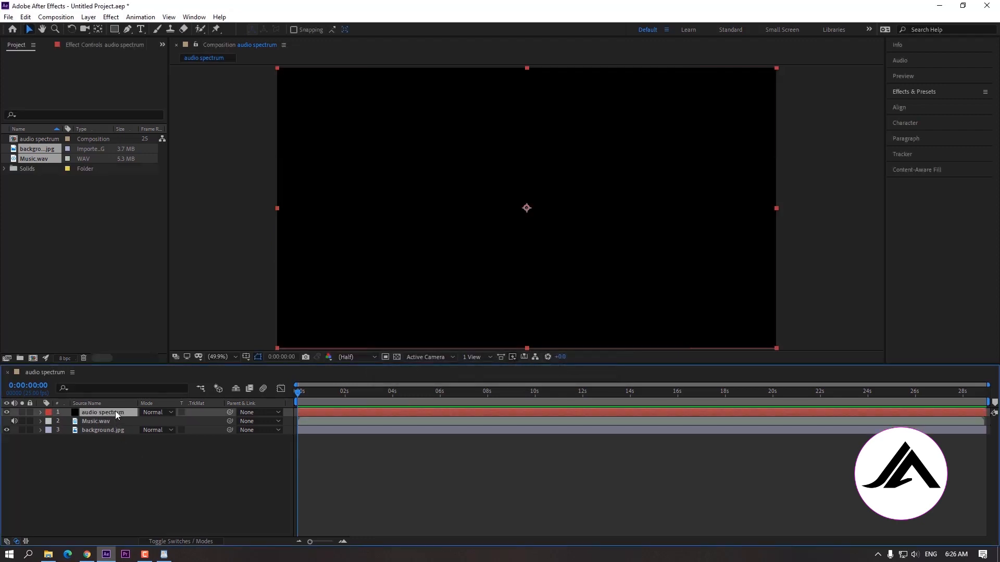
click(916, 92)
click(917, 105)
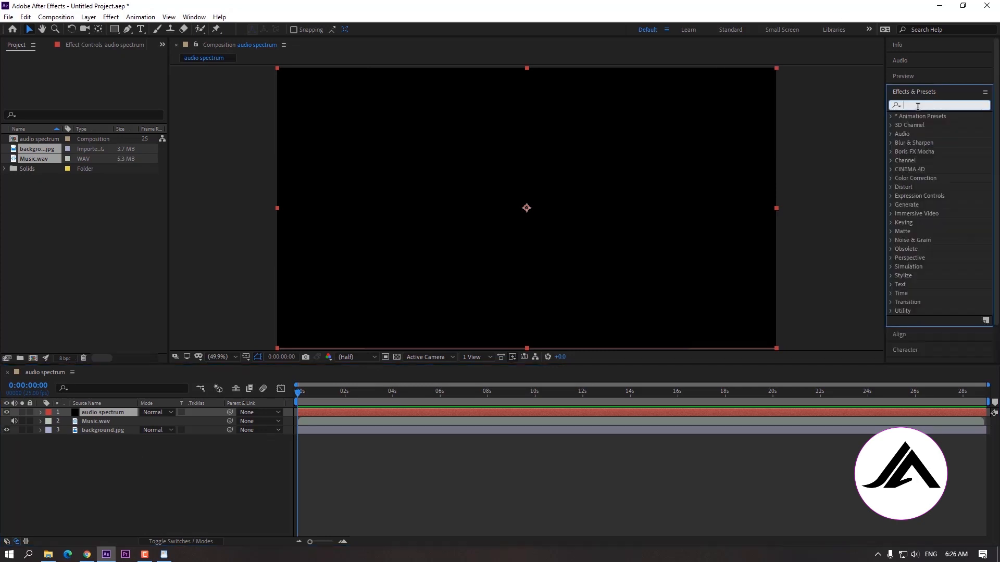
text(audi)
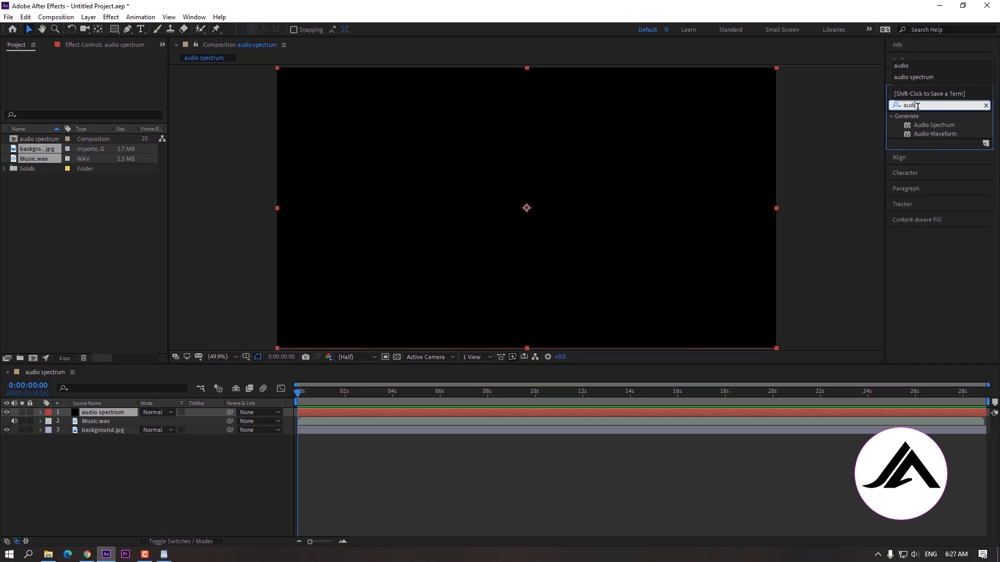
text(o)
drag(936, 126, 115, 413)
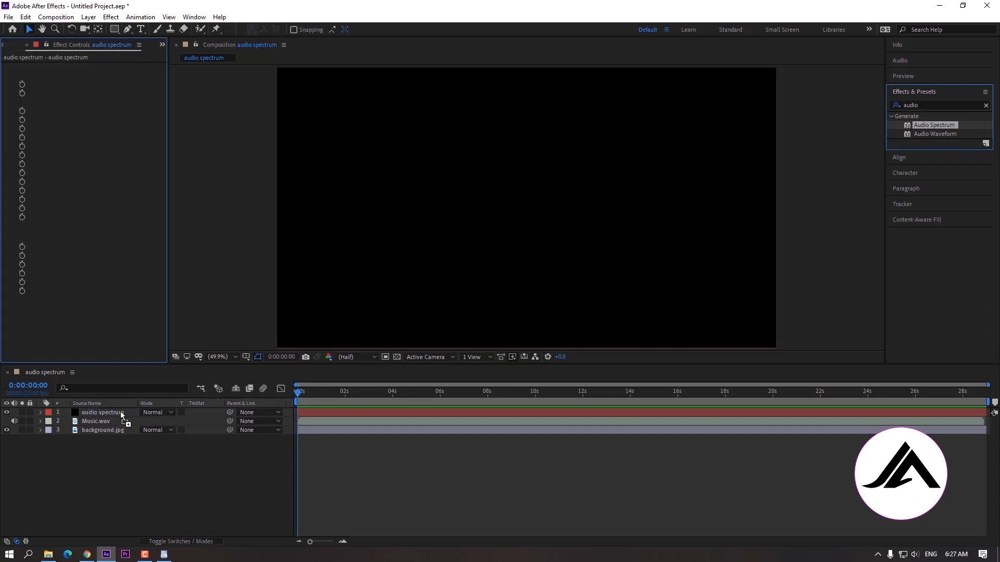
click(77, 342)
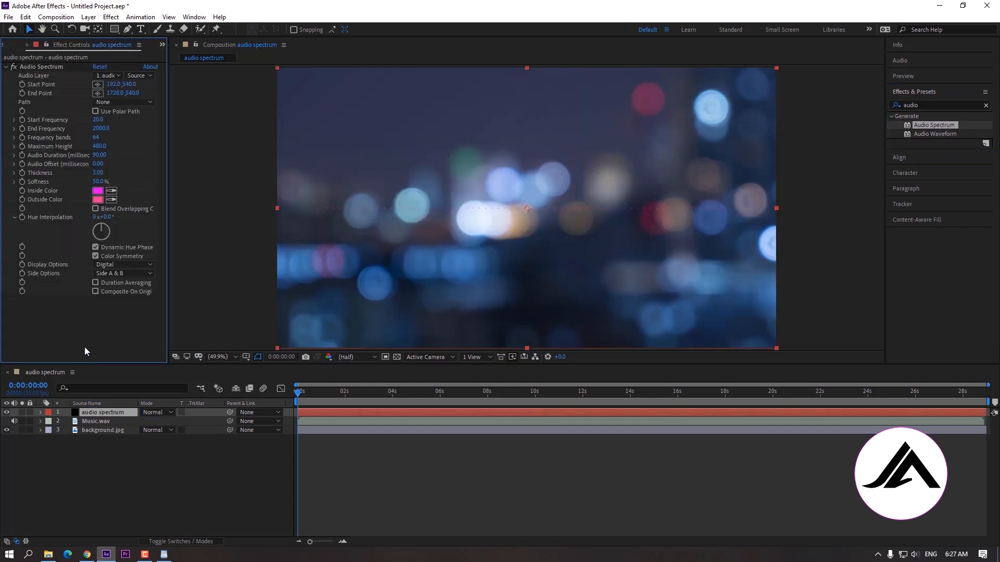
Set the Audio Spectrum's audio layer to Music.wav, its start point X to 0 and its end point X to 960
click(110, 76)
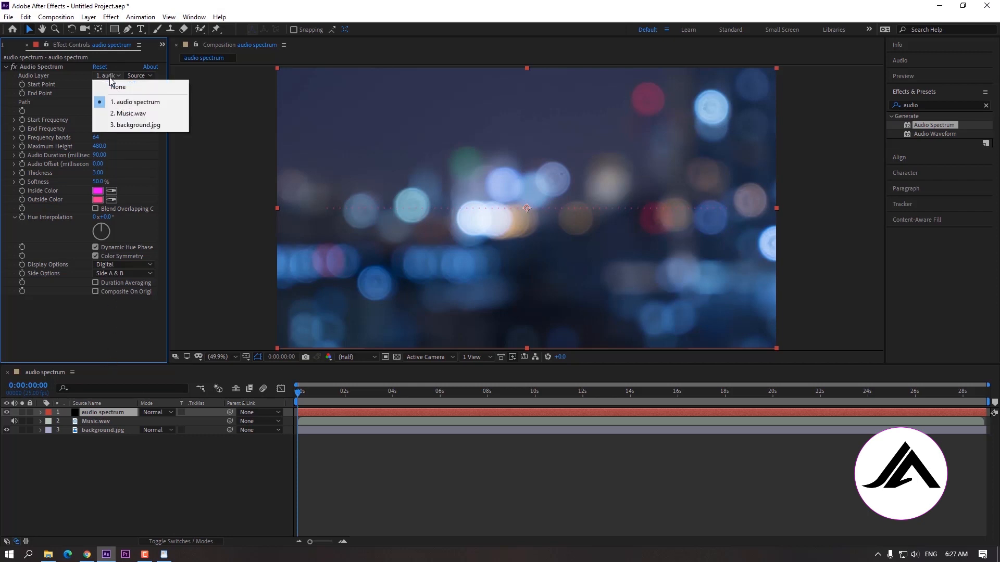
click(125, 114)
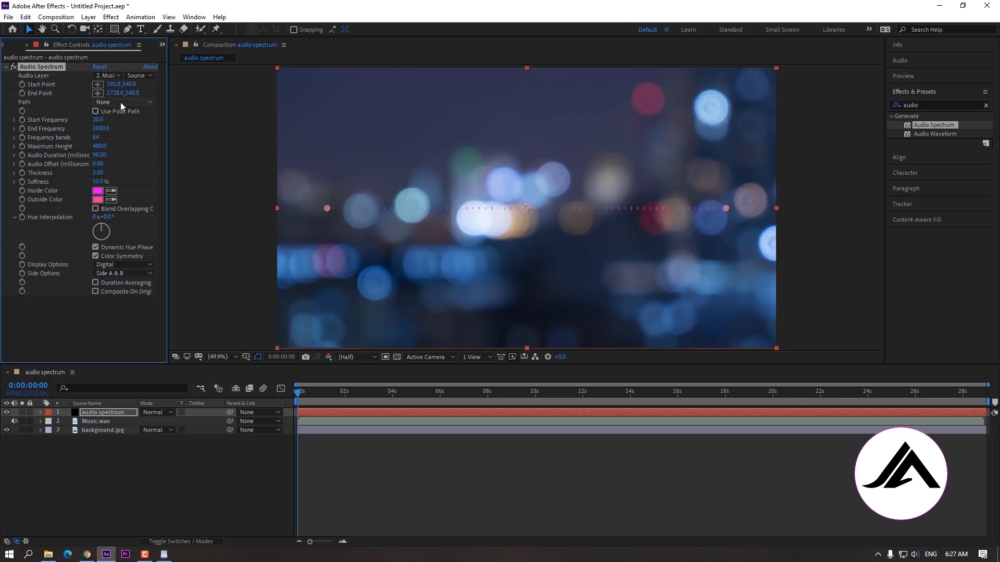
click(113, 84)
text(00)
click(115, 93)
text(960)
Set the Audio Spectrum's end frequency to 130 and its frequency bands to 2000
click(101, 129)
text(130)
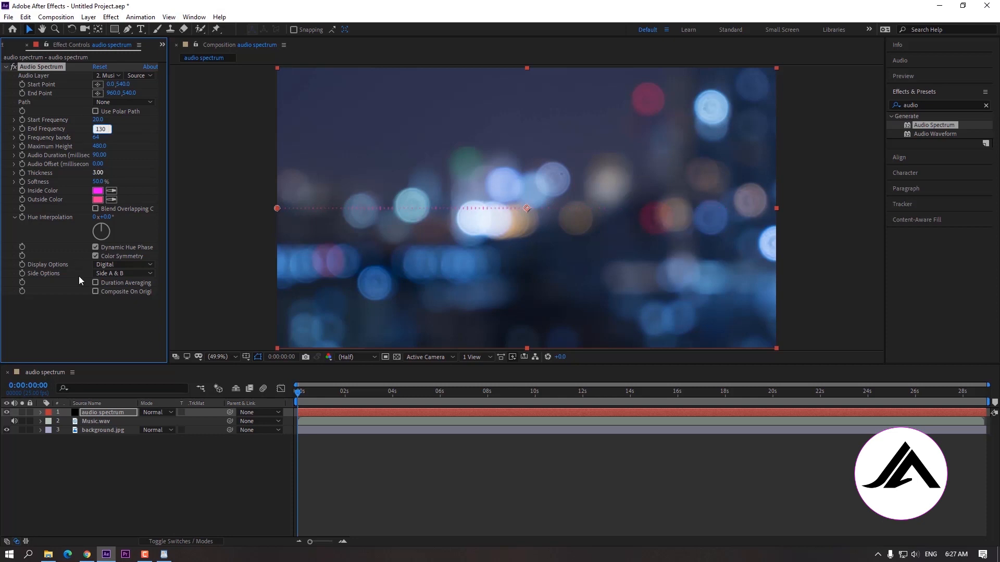
click(79, 320)
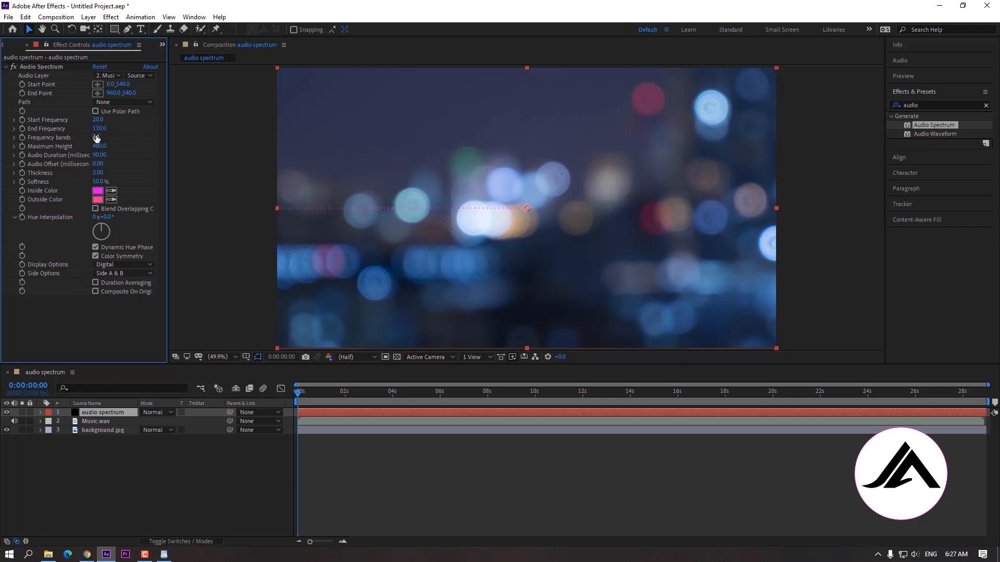
click(97, 138)
text(2000)
click(104, 334)
Try a maximum height of 610 for the Audio Spectrum effect
drag(98, 150, 99, 146)
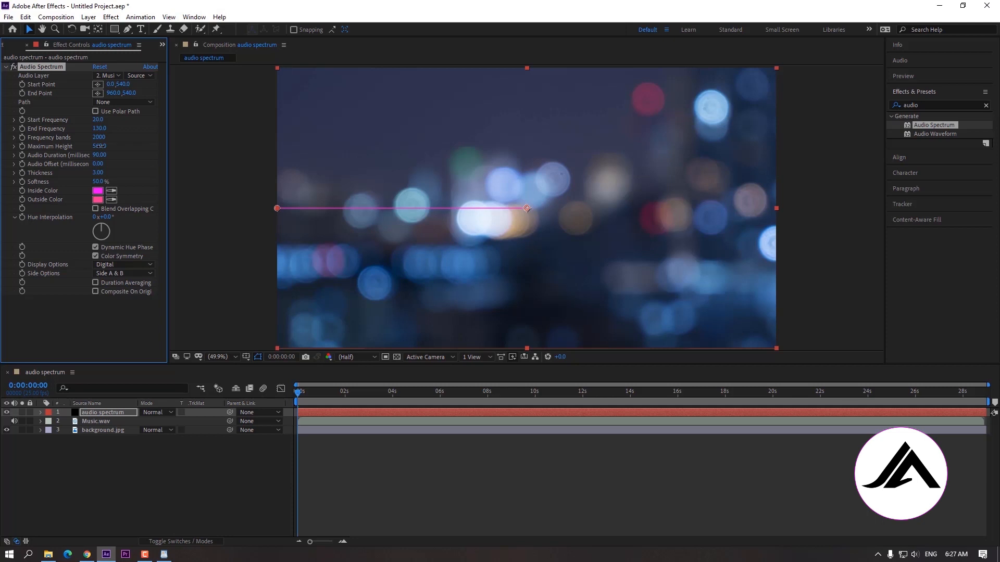
drag(101, 147, 102, 147)
click(102, 146)
click(99, 312)
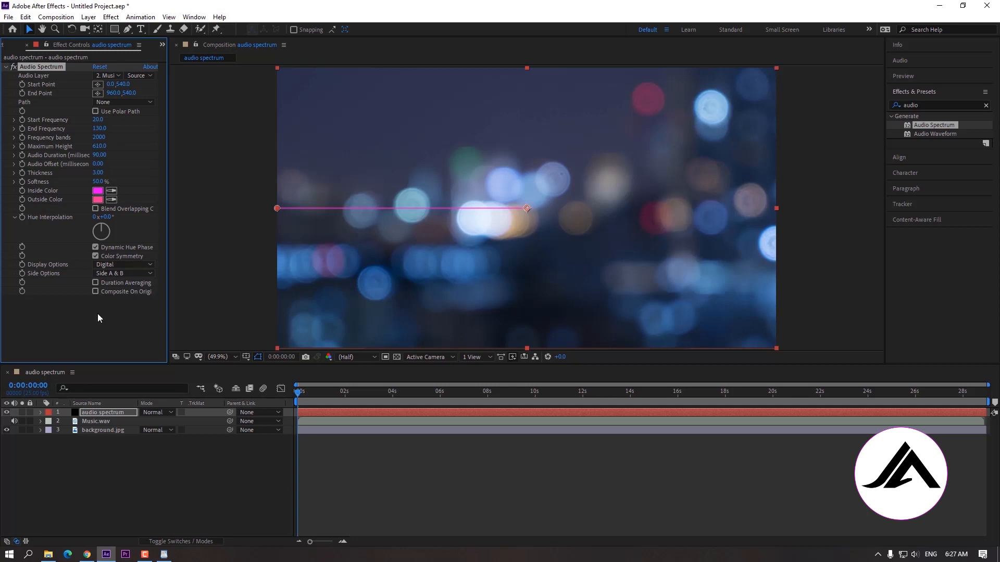
Set the Audio Spectrum's maximum height to 550
click(98, 147)
text(8)
text(550)
click(112, 316)
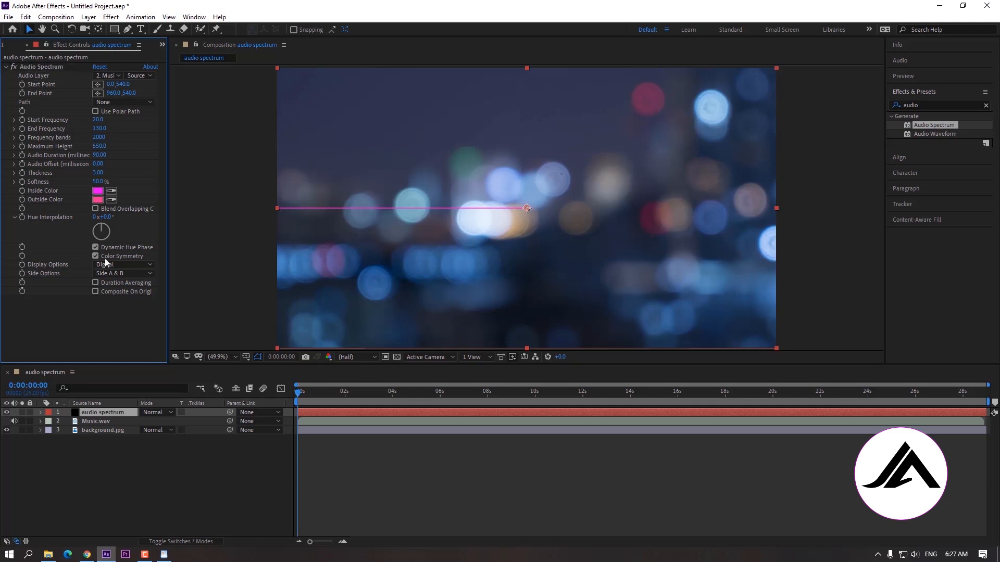
Set the Audio Spectrum's audio duration to 180 milliseconds and its audio offset to -20 milliseconds
click(99, 155)
text(100)
click(99, 164)
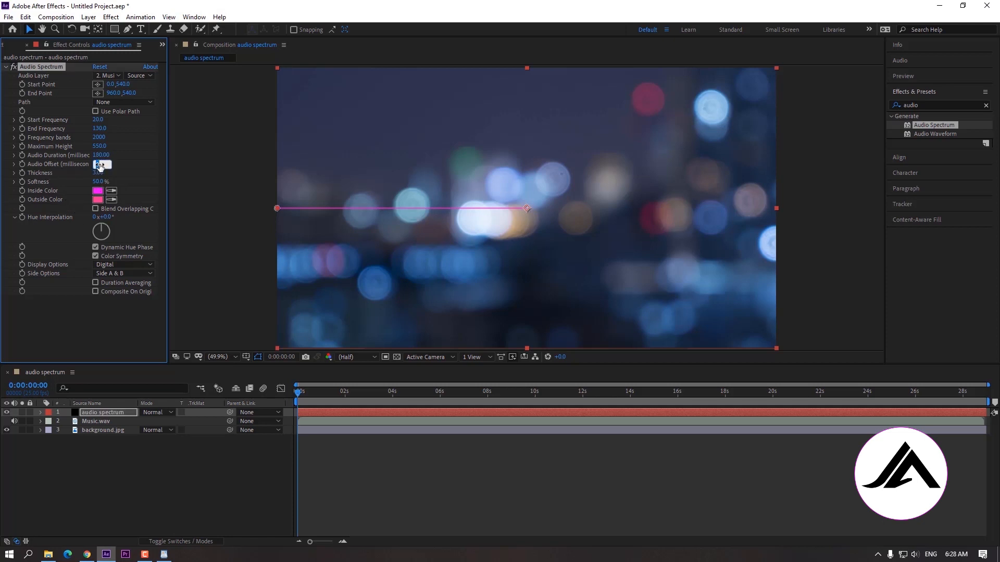
text(-20)
click(110, 334)
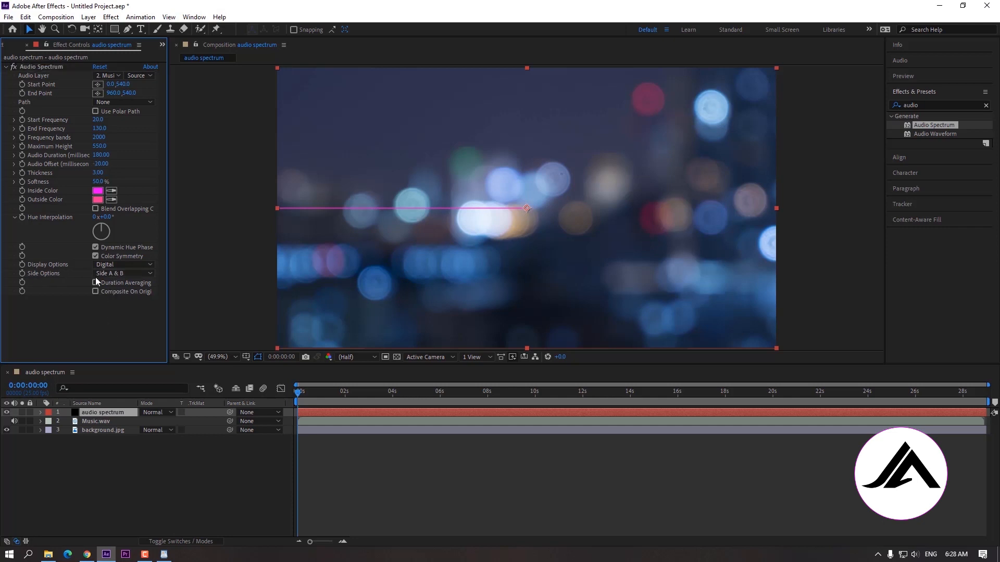
Restrict the Audio Spectrum's display to Side B and deselect the layer
click(111, 273)
click(118, 297)
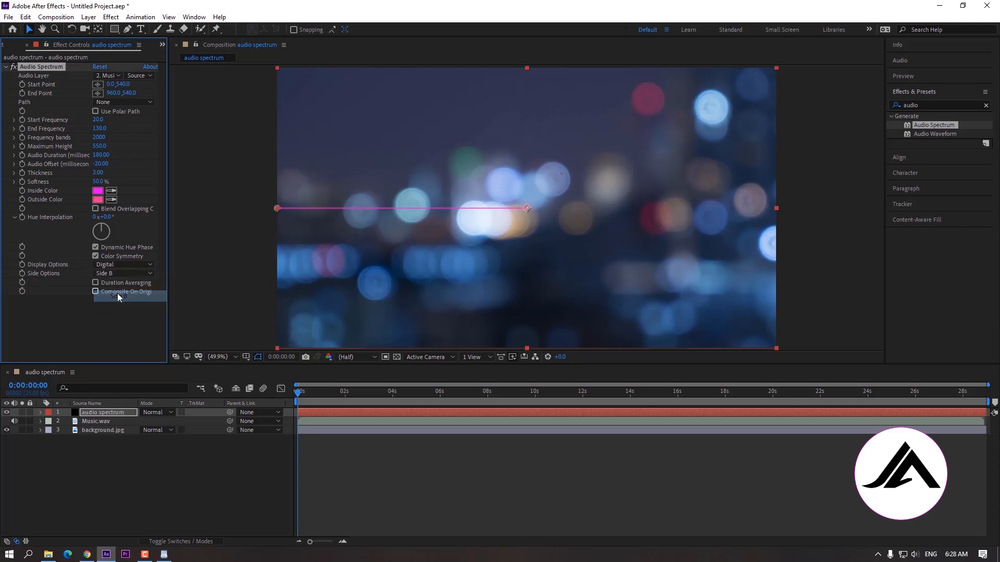
click(127, 480)
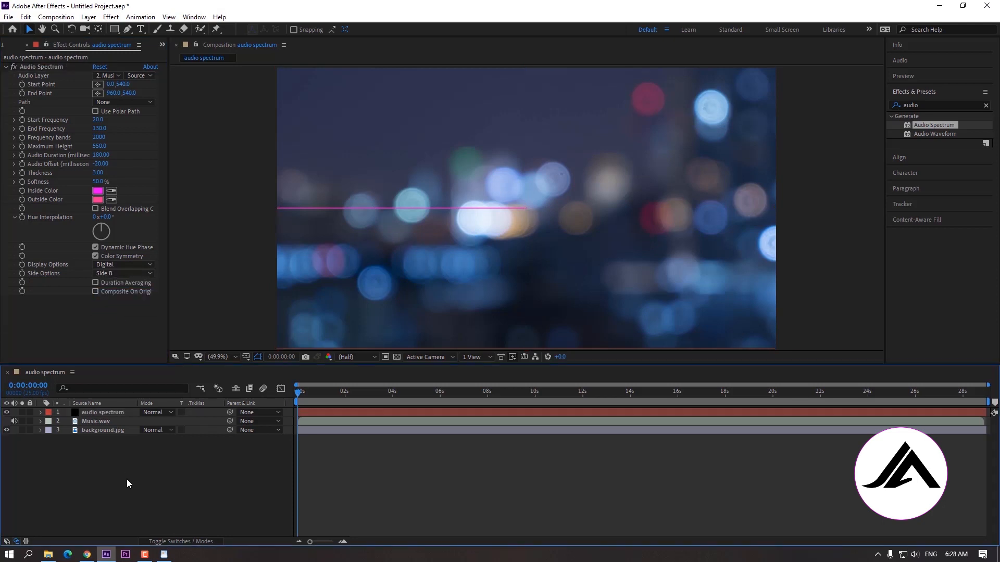
Search the effects for "polar" and apply Polar Coordinates to the audio spectrum layer
click(986, 106)
click(955, 105)
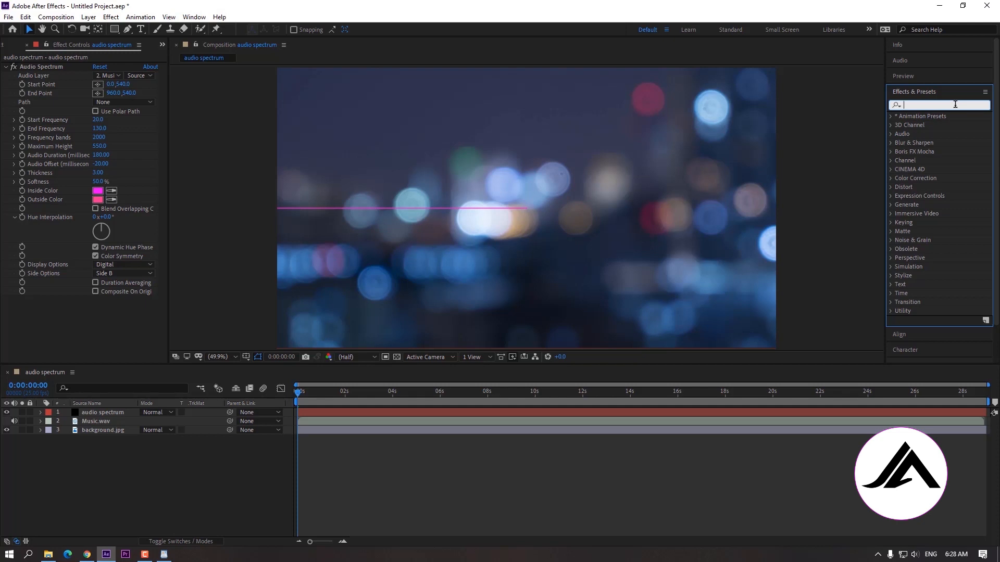
text(polar)
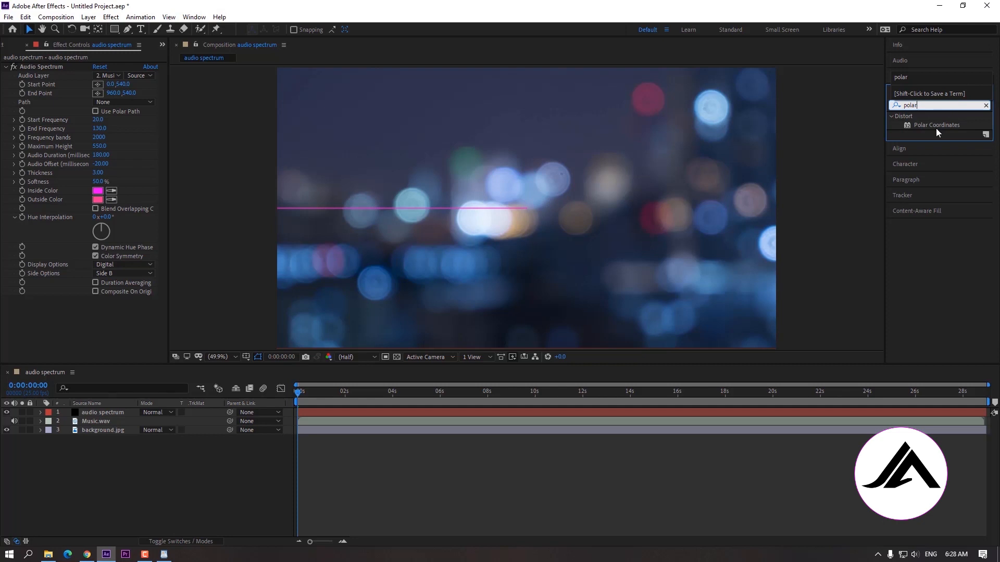
drag(936, 125, 113, 419)
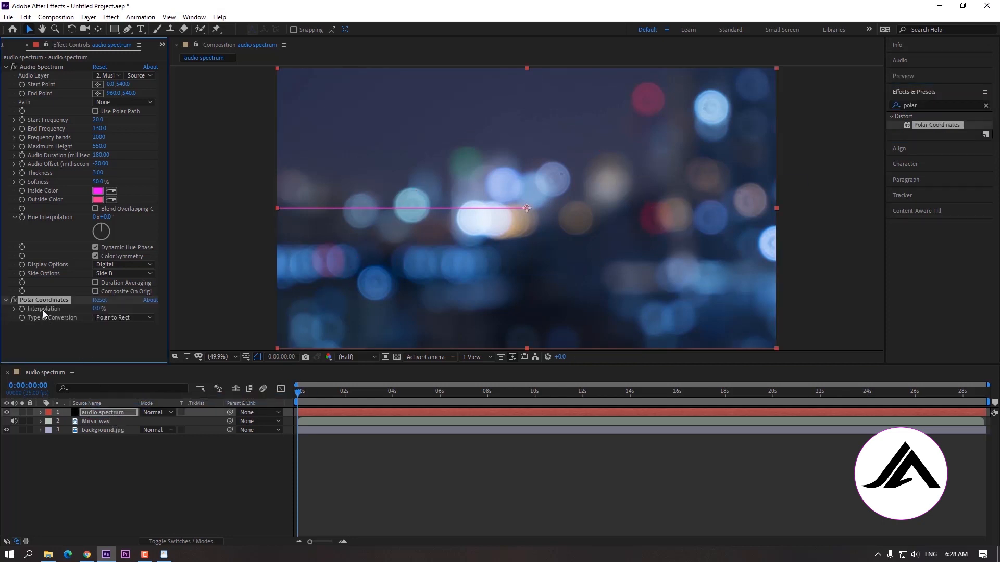
Set Polar Coordinates to 100% interpolation with Rect to Polar conversion, and check the spectrum at 0:00:05:20
click(97, 309)
text(25)
key(Return)
drag(110, 309, 154, 308)
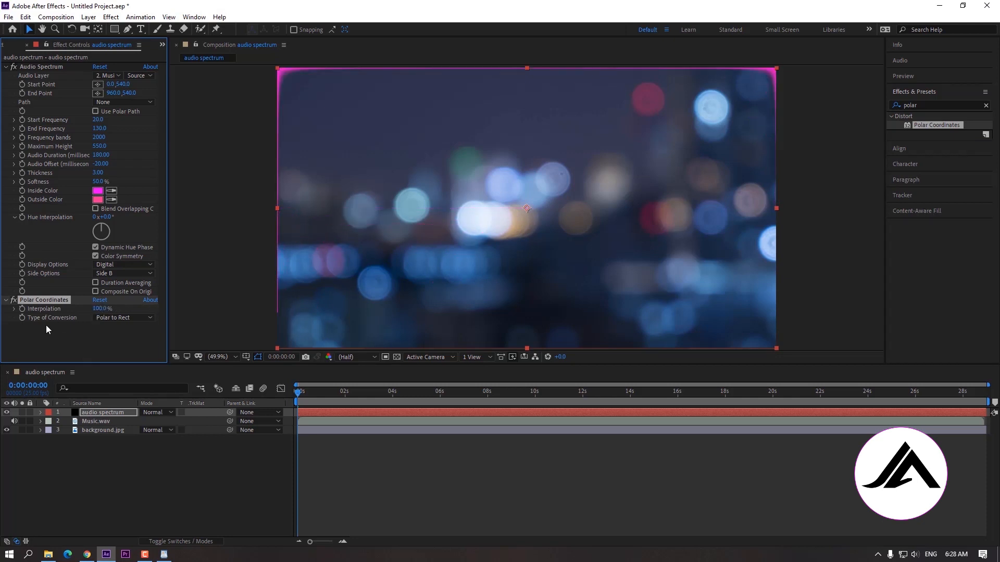
click(119, 318)
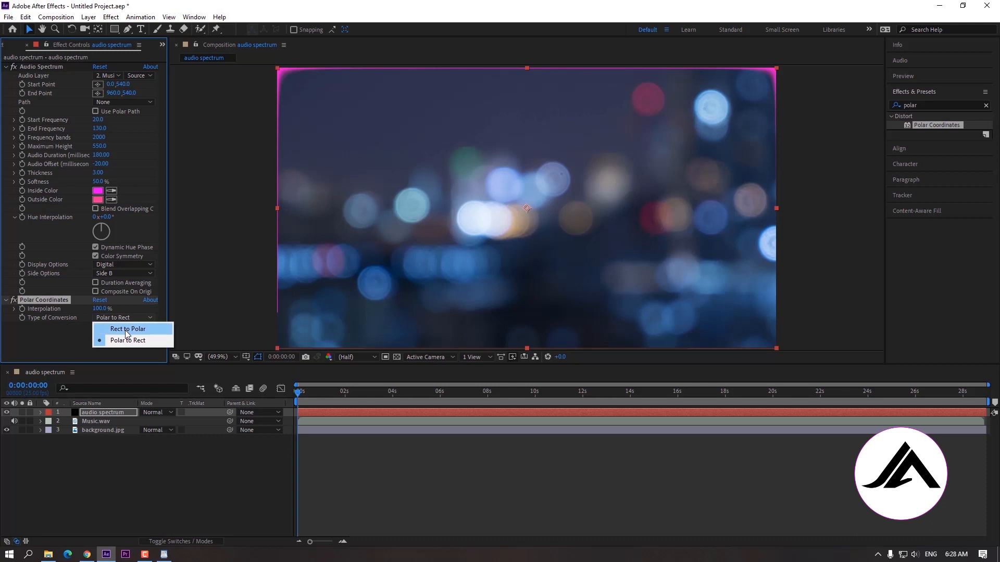
click(126, 330)
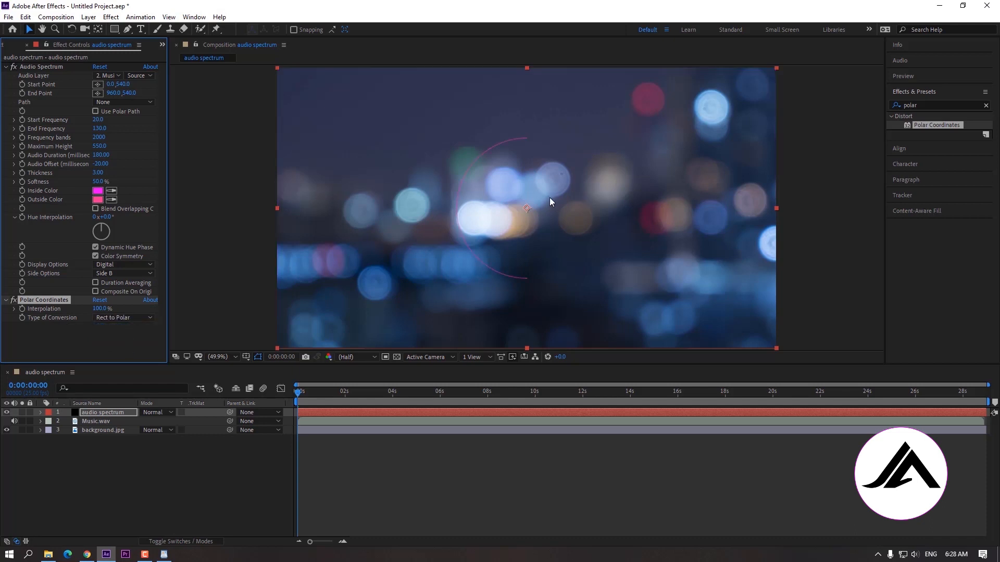
drag(299, 398, 437, 404)
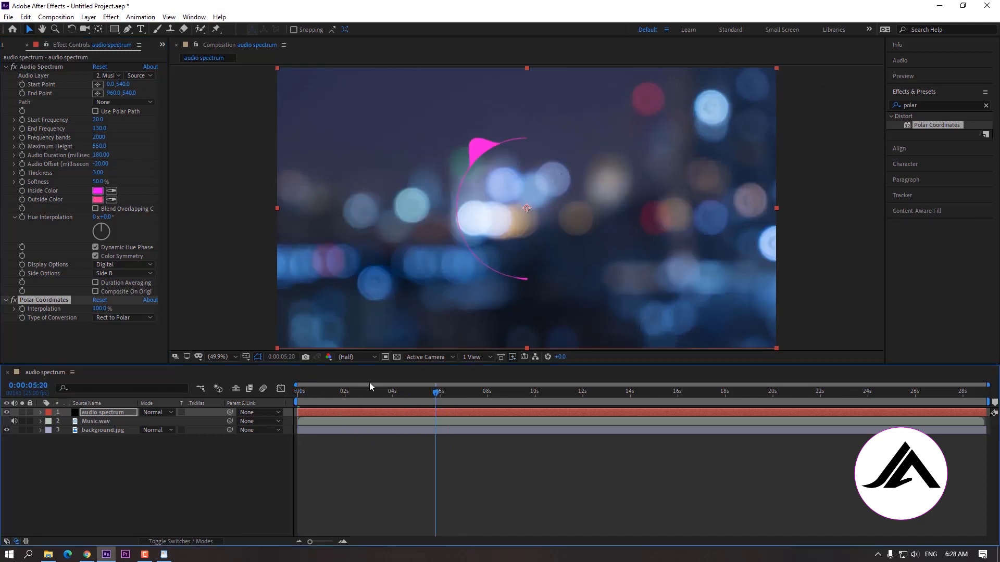
click(55, 481)
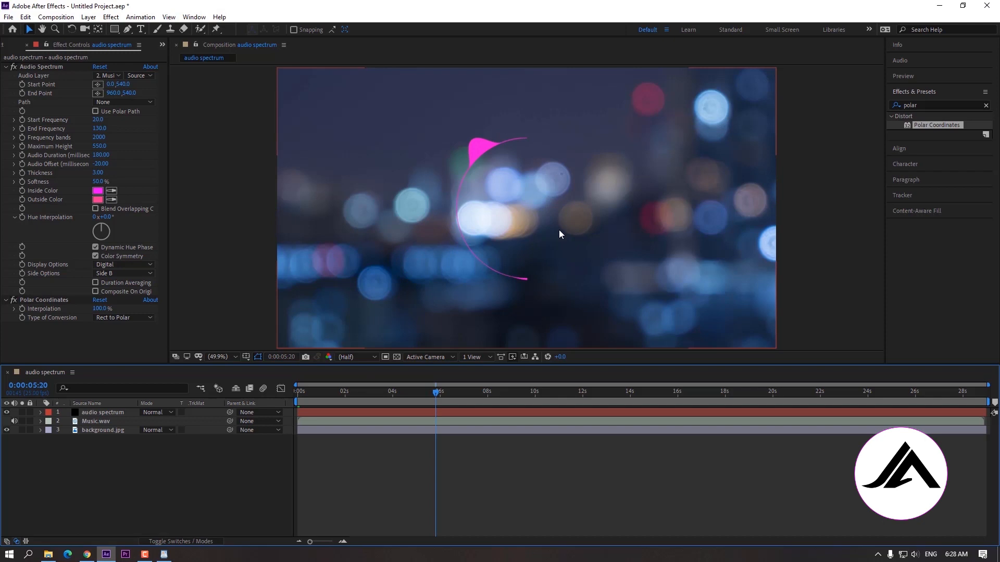
Search the effects for "mirro", apply Mirror to the audio spectrum layer and set its reflection center's X value to 960
click(947, 103)
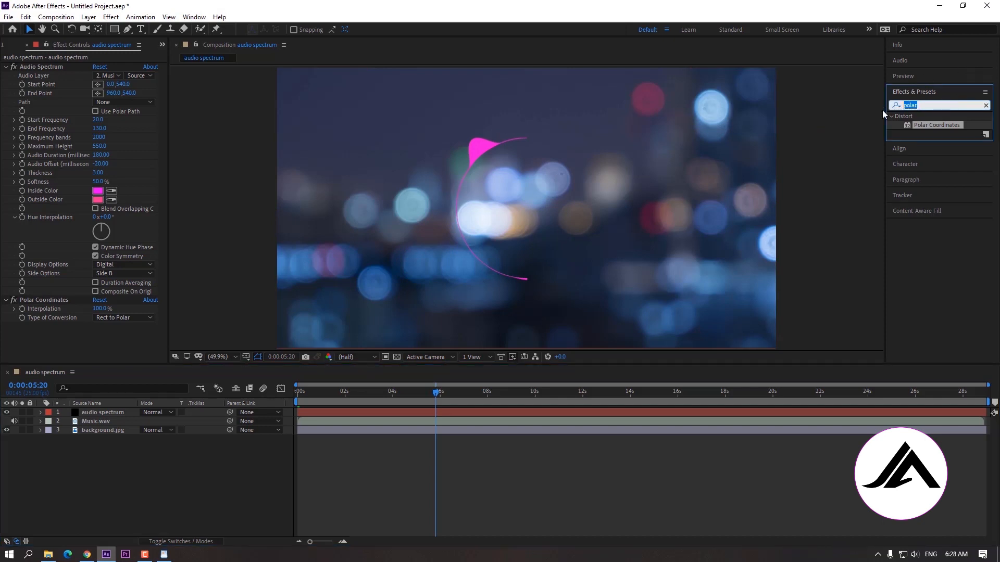
text(mi)
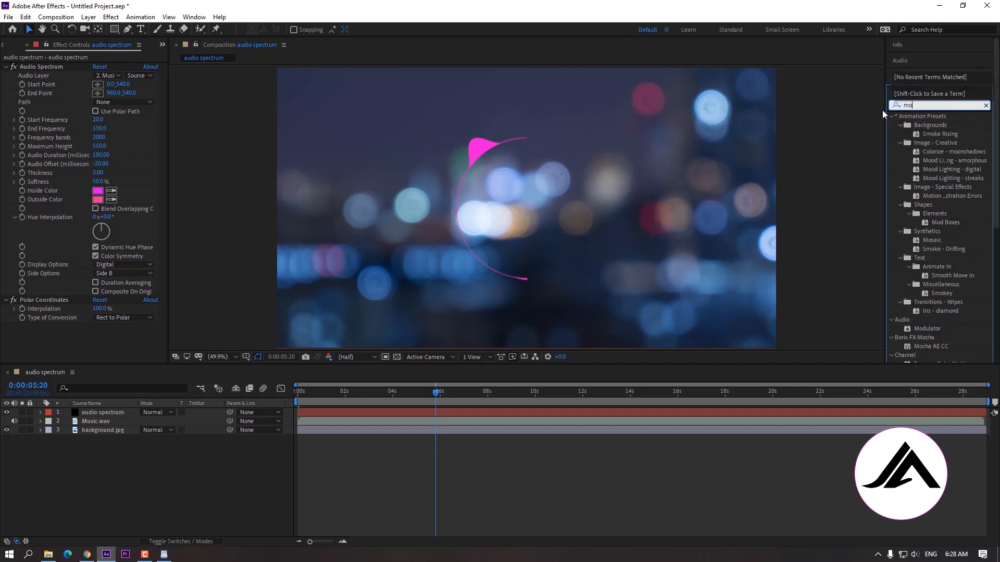
text(rro)
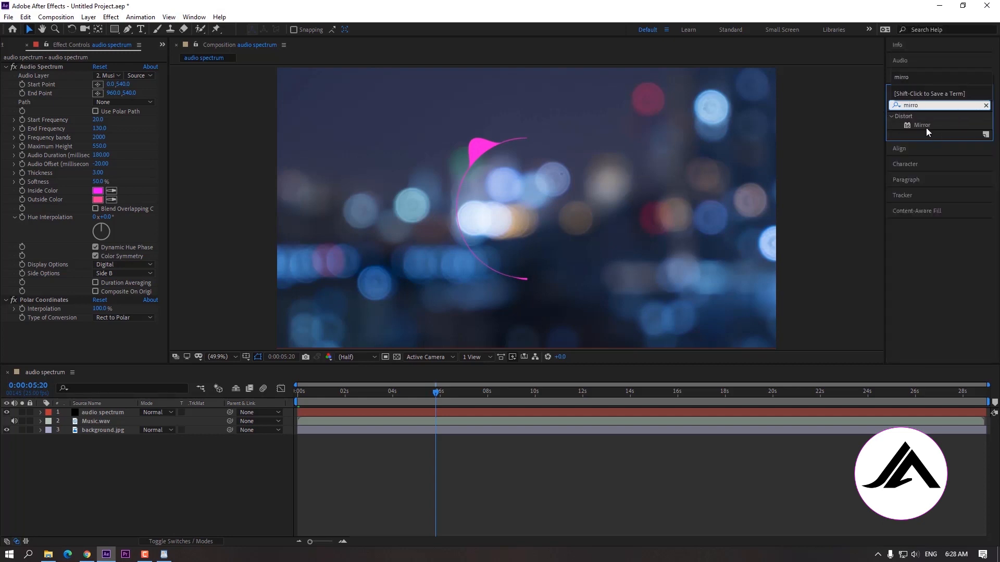
drag(926, 127, 138, 416)
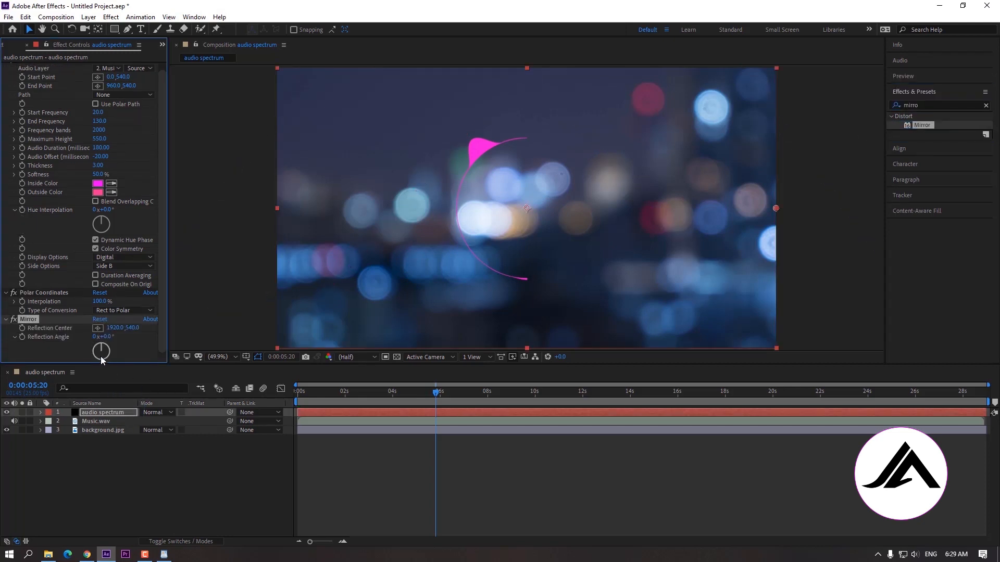
click(116, 329)
text(960)
click(142, 342)
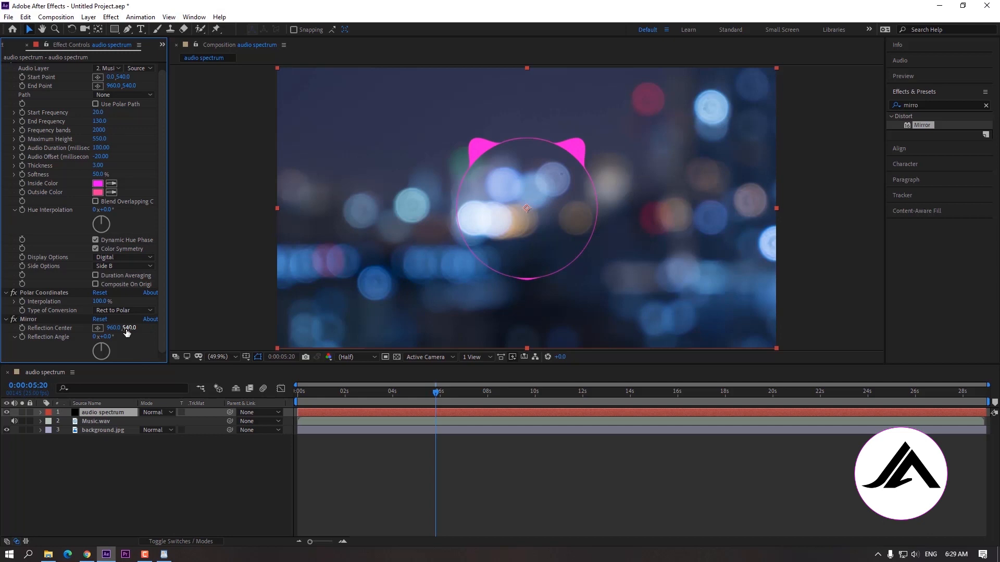
Apply the 4-Color Gradient effect to the audio spectrum layer
click(117, 413)
right_click(117, 414)
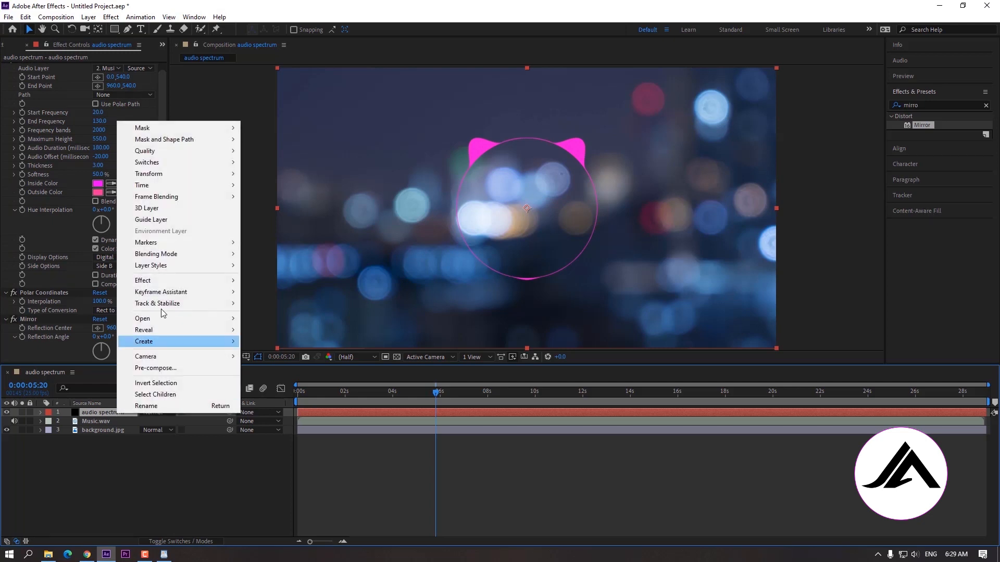
mouse_move(171, 287)
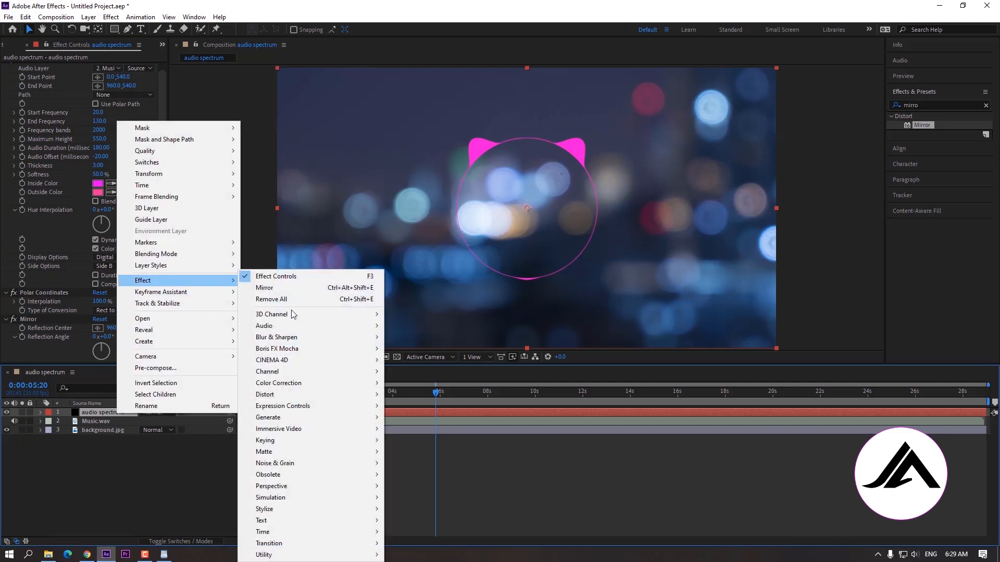
mouse_move(291, 422)
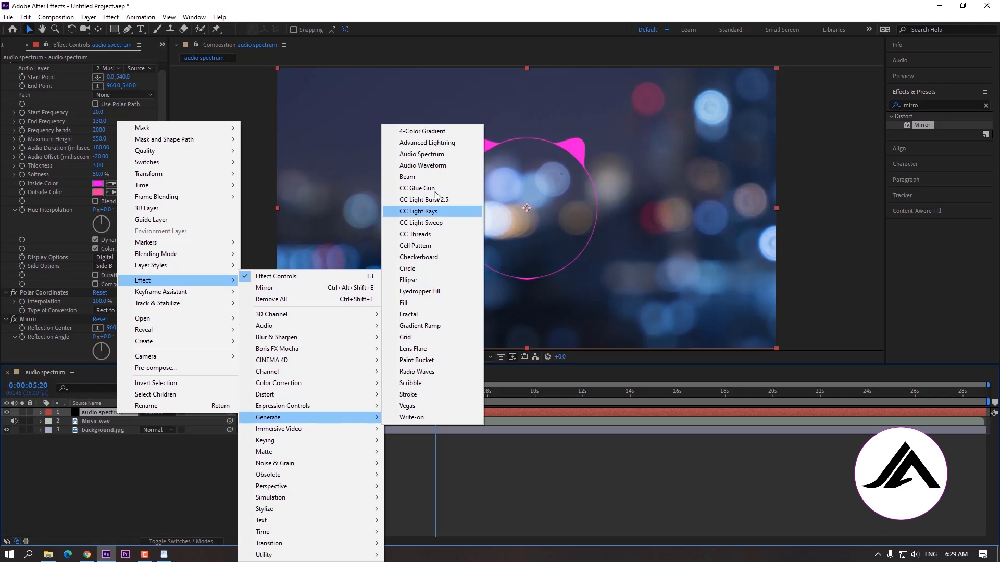
click(437, 137)
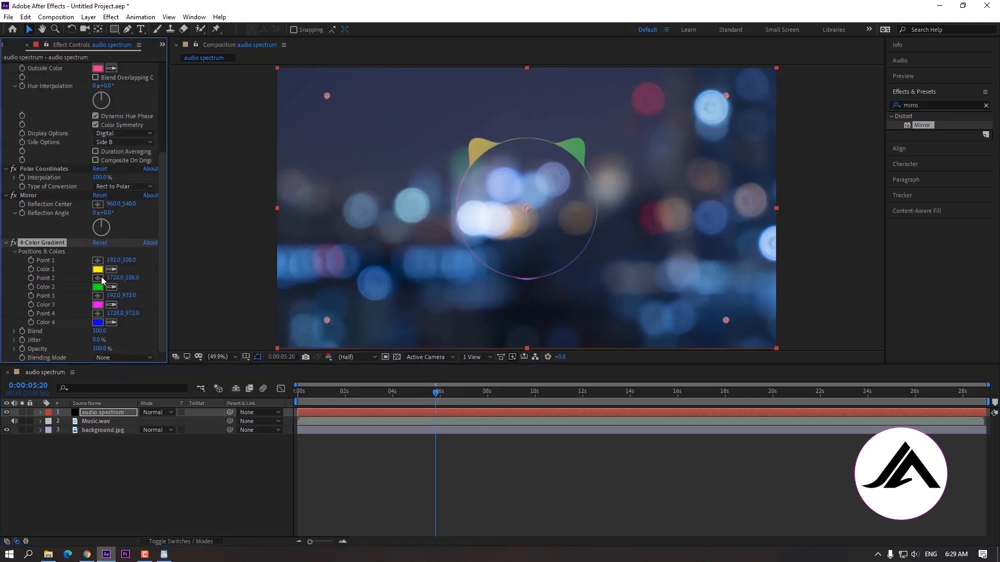
Set Color 4 of the 4-Color Gradient to the violet-blue 2A00FF
click(98, 322)
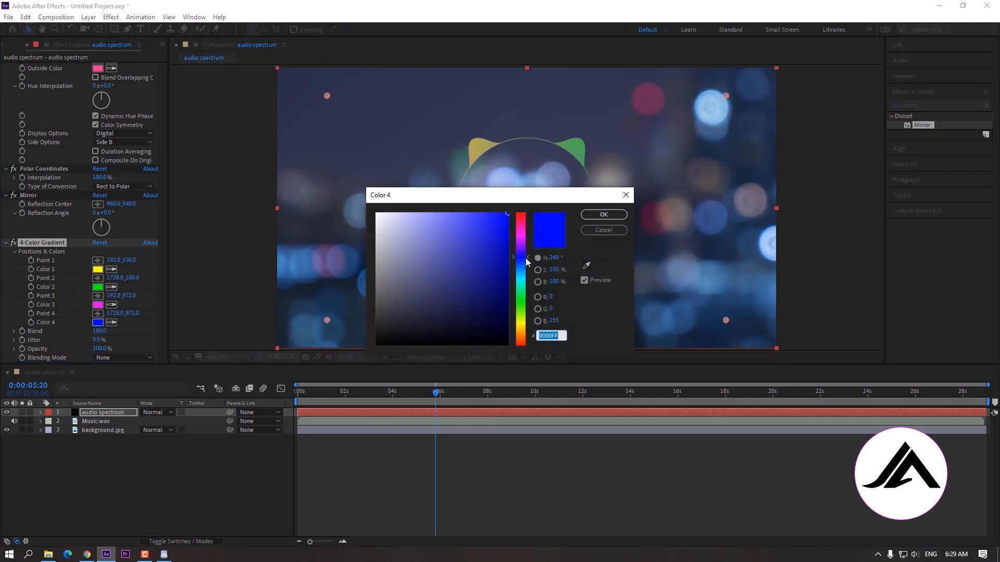
drag(526, 257, 527, 253)
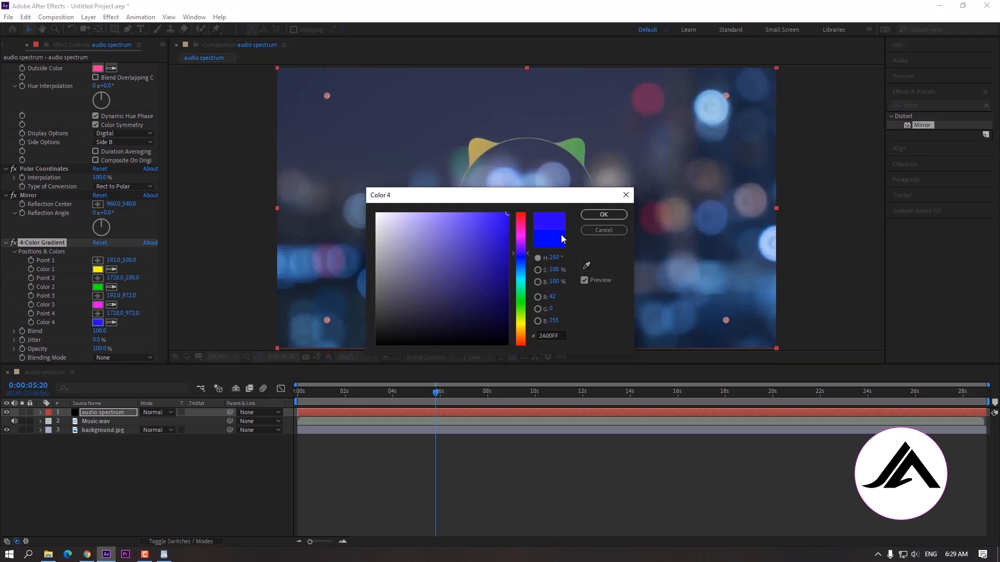
click(604, 215)
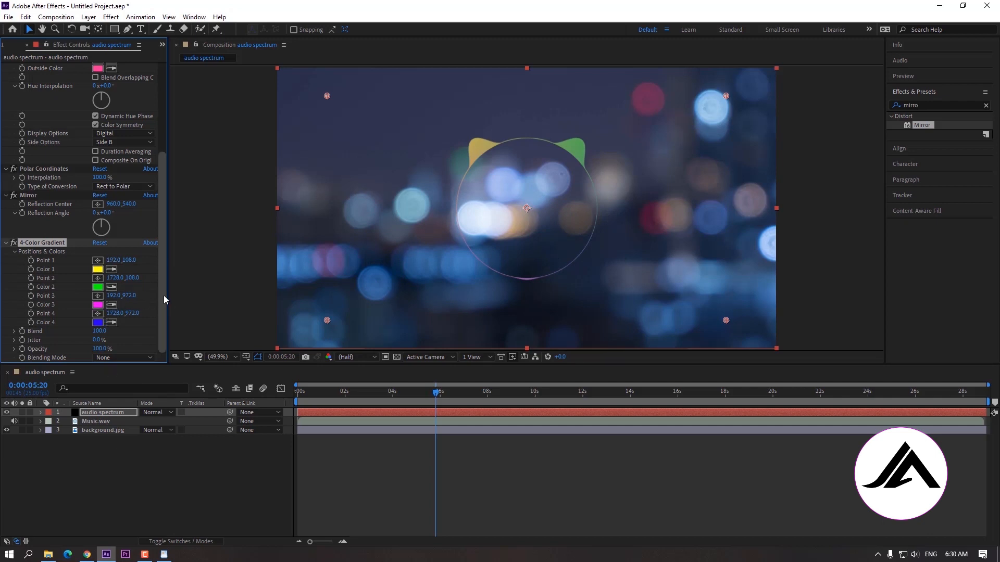
Duplicate the audio spectrum layer
key(ctrl+d)
click(108, 474)
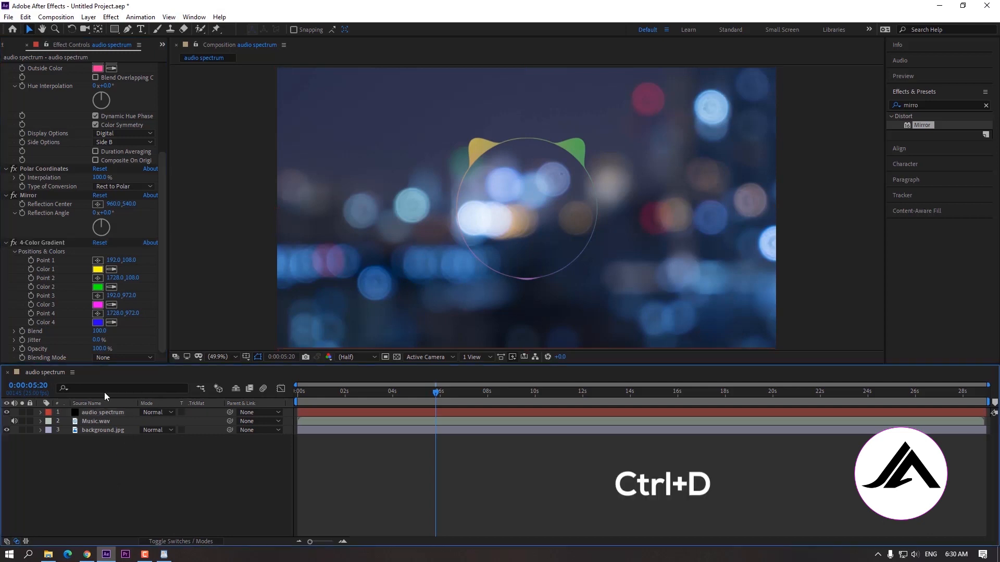
click(106, 412)
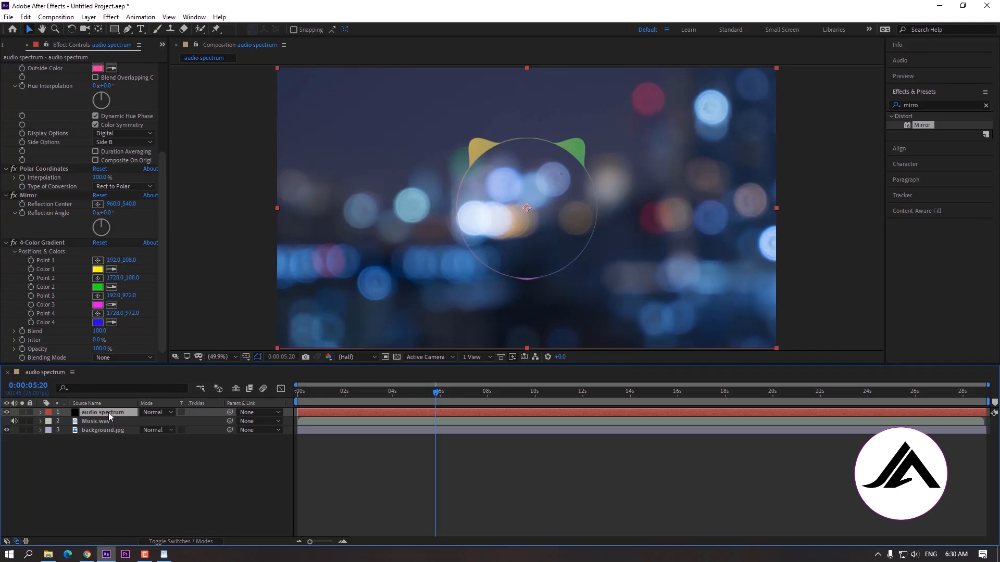
key(ctrl+d)
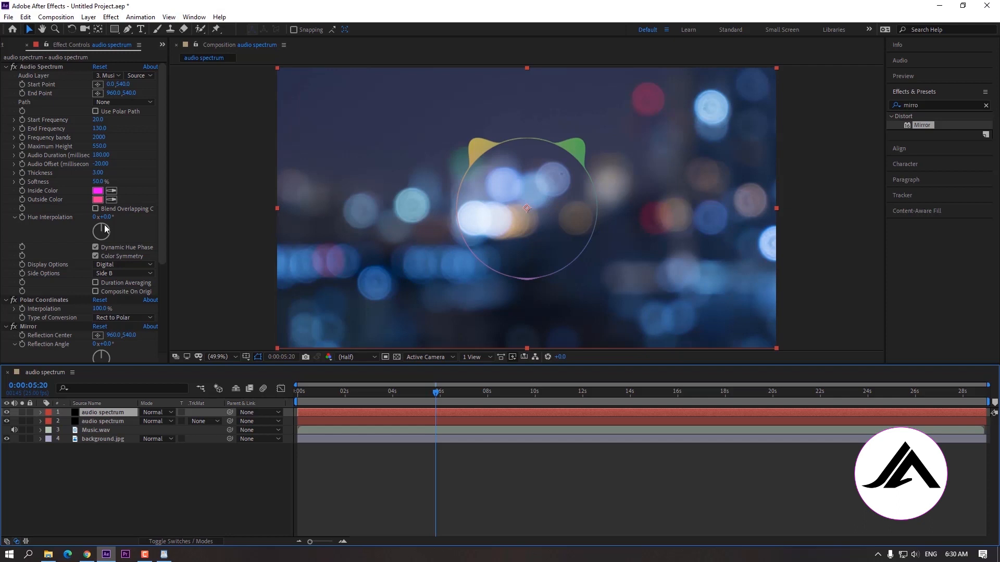
Set the duplicated layer's Audio Spectrum to 150 frequency bands and a maximum height of 720
drag(97, 140, 99, 139)
click(98, 139)
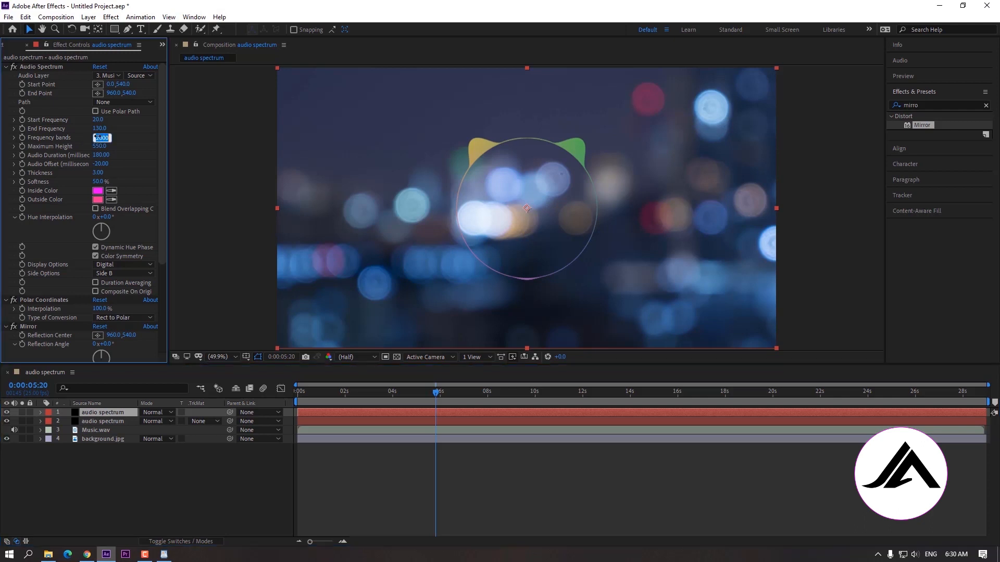
key(BackSpace)
drag(101, 149, 110, 146)
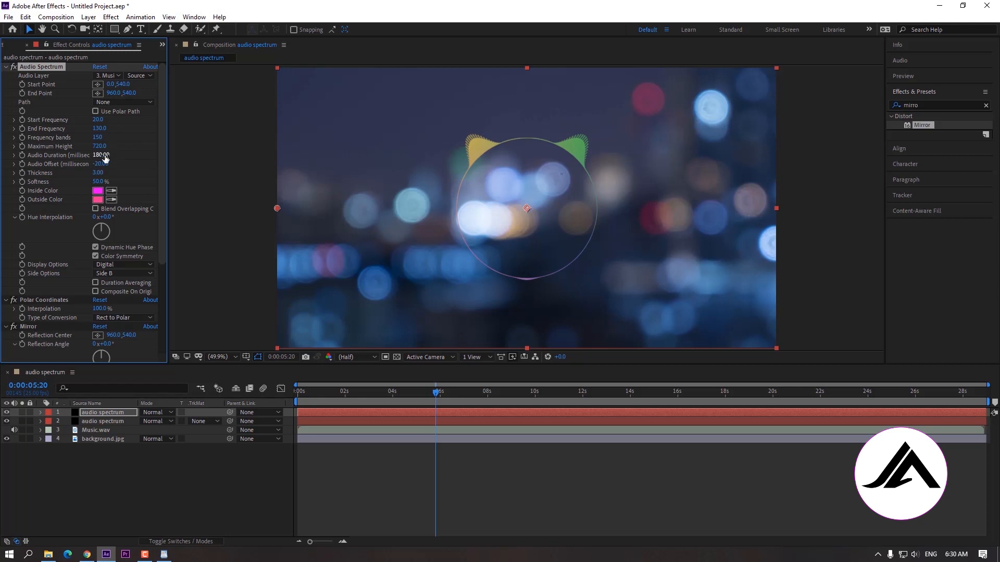
Set the duplicated layer's Audio Spectrum to an audio duration of 140 milliseconds and a thickness of 1.80
click(101, 155)
text(1)
key(Return)
drag(95, 174, 91, 177)
click(94, 179)
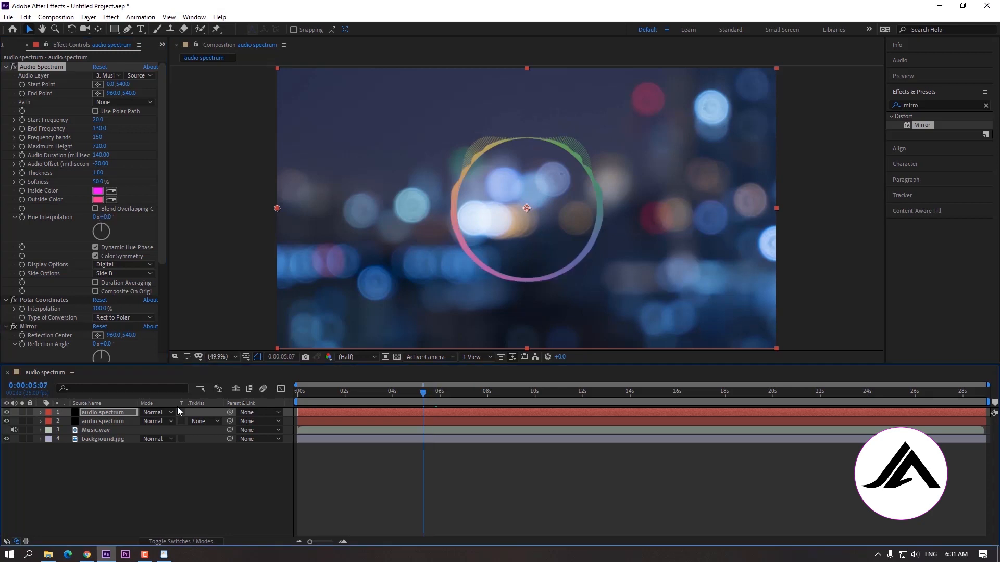
Search the effects for "cc li" and apply CC Light Burst 2.5 to the uppermost audio spectrum layer with an intensity of 400
click(927, 106)
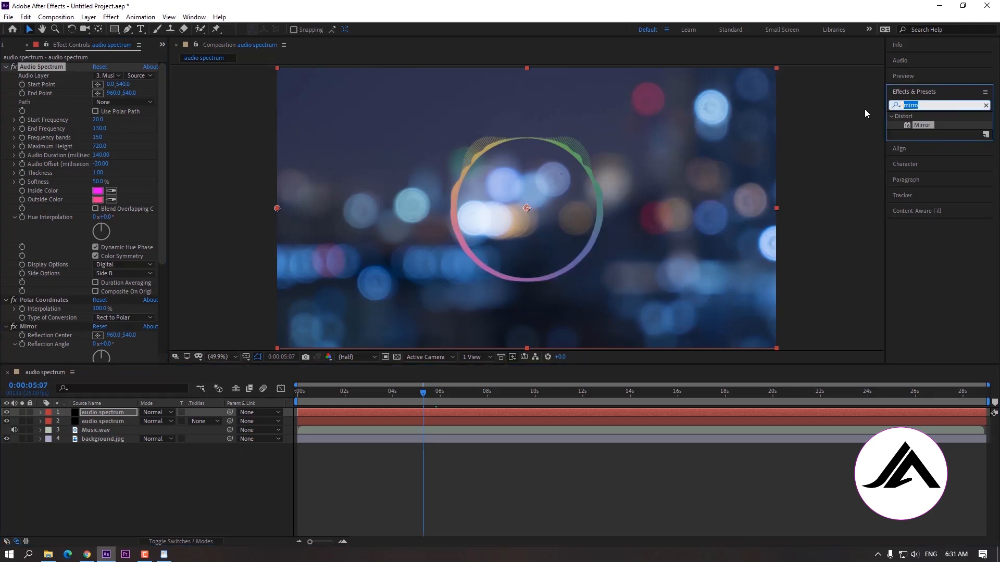
text(cc li)
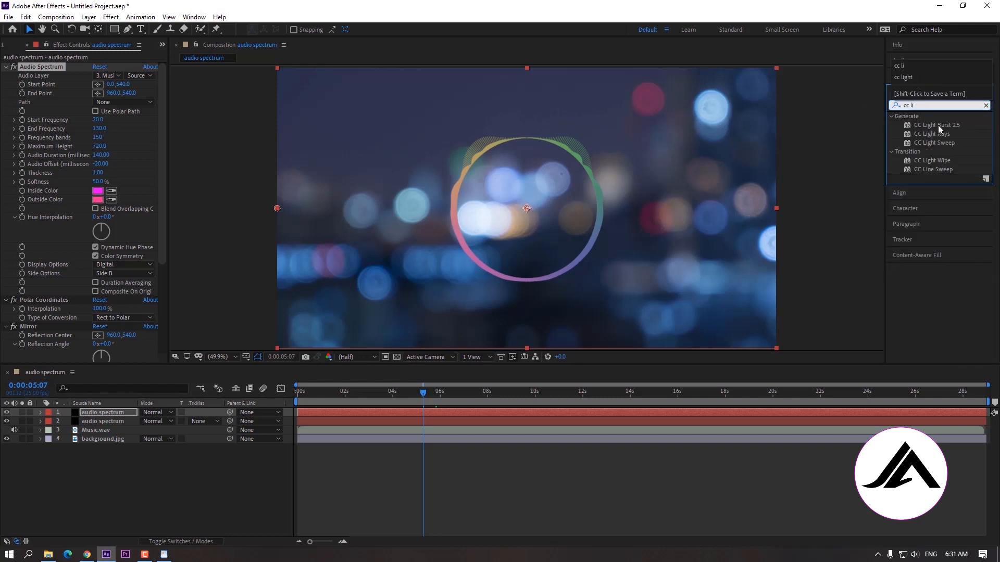
drag(938, 125, 119, 417)
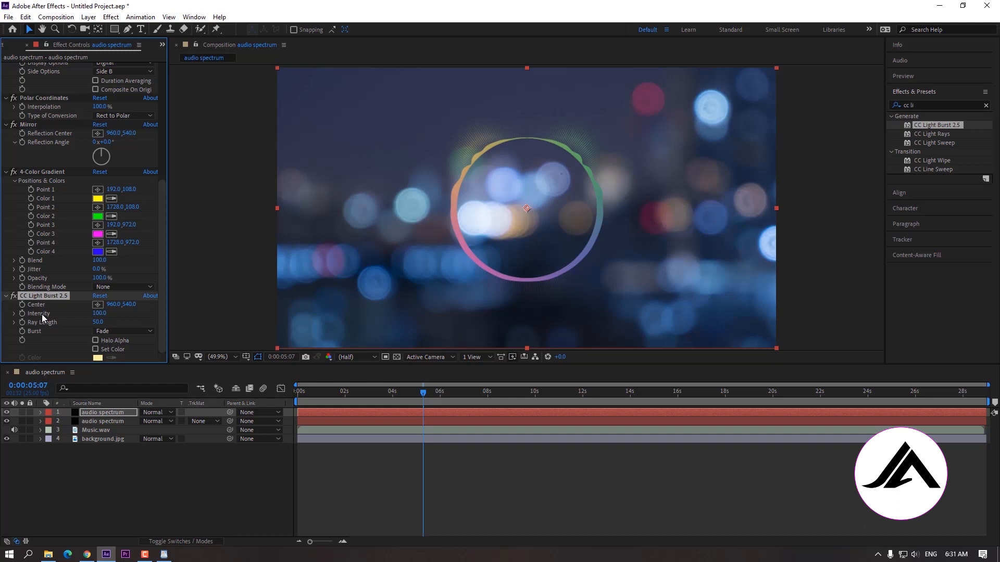
drag(96, 316, 112, 310)
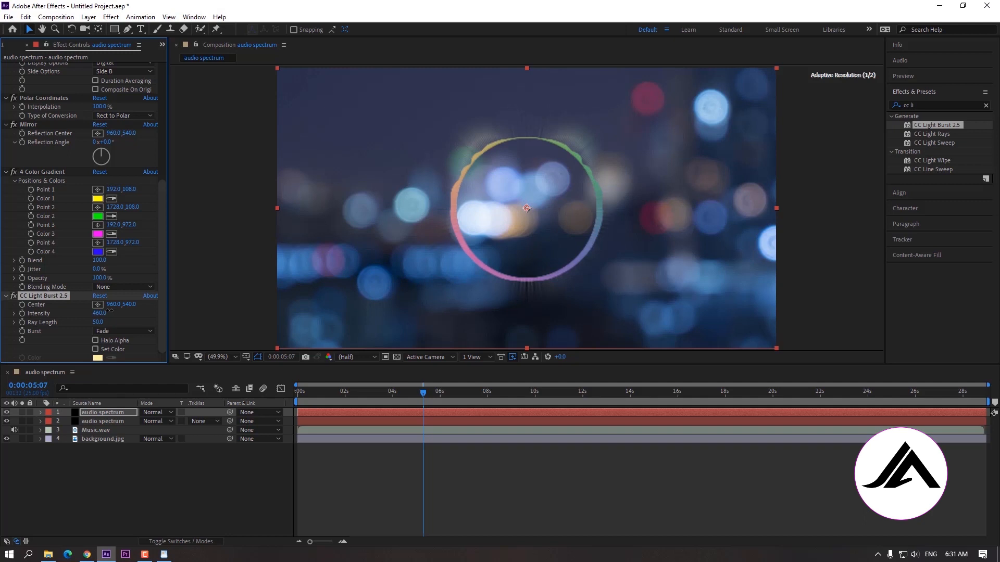
click(155, 490)
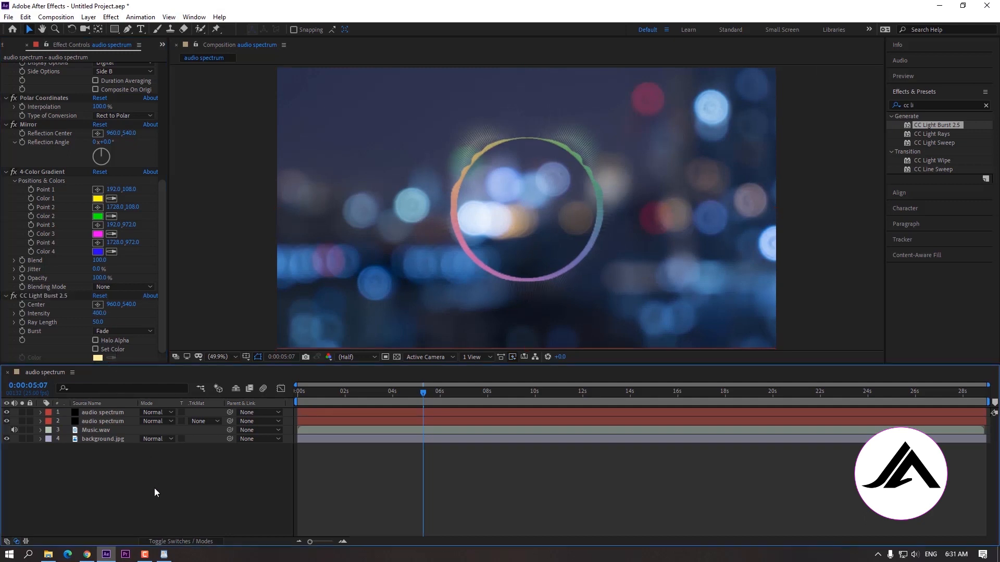
Search the effects for "glow" and apply the Stylize Glow effect to the uppermost audio spectrum layer
click(916, 105)
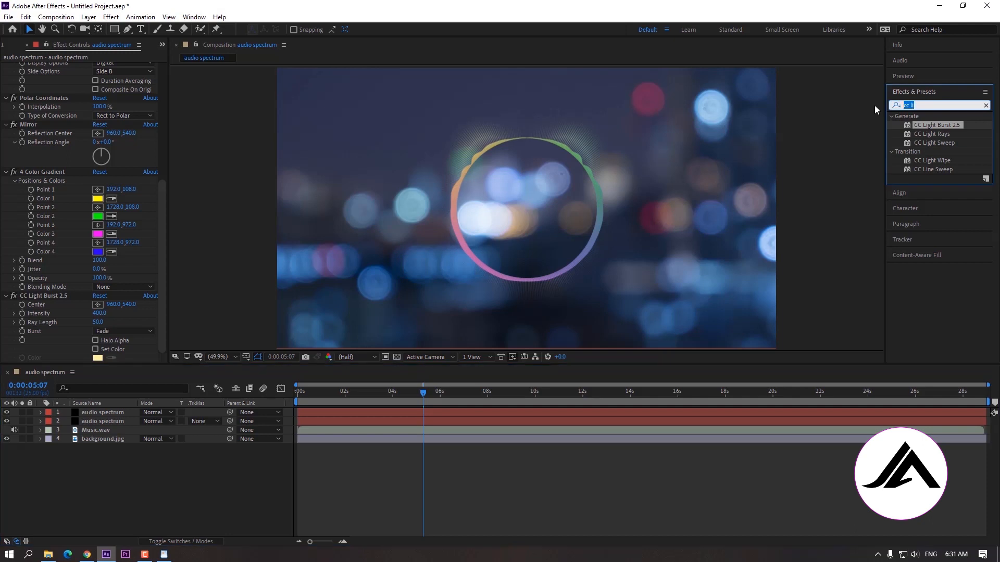
text(glow)
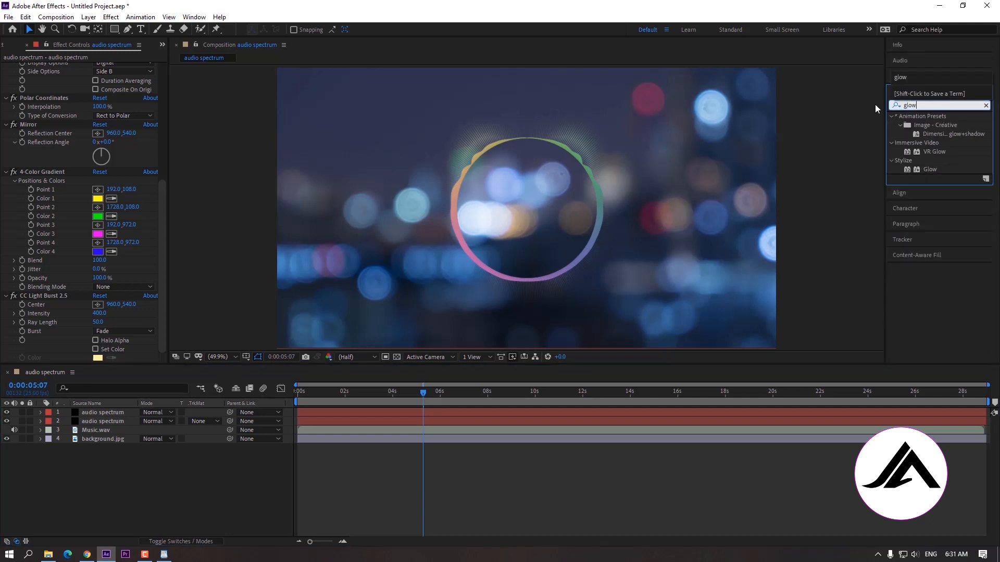
drag(930, 169, 98, 418)
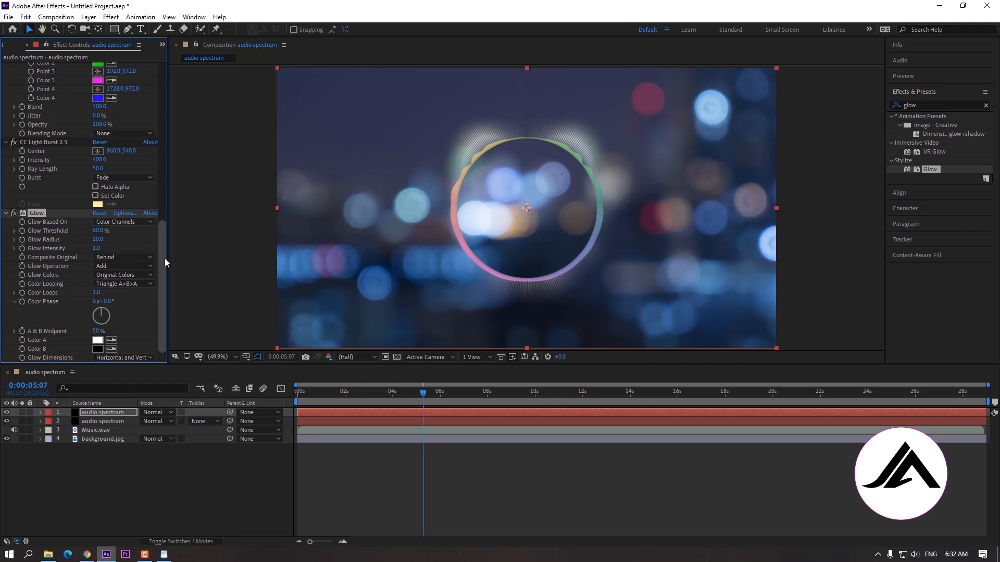
click(123, 471)
Duplicate the uppermost audio spectrum layer and delete Glow and CC Light Burst 2.5 from the new copy
click(104, 414)
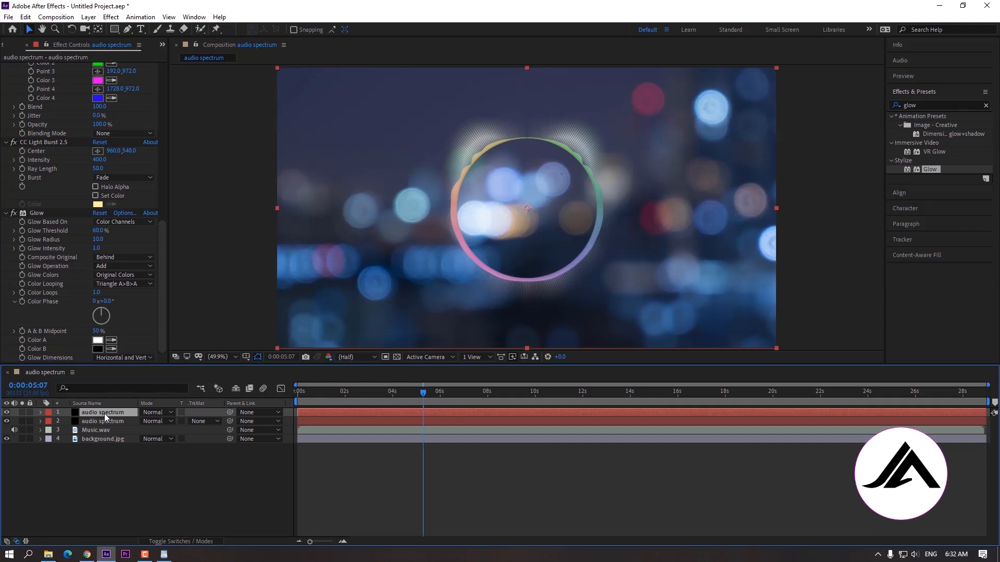
key(ctrl+d)
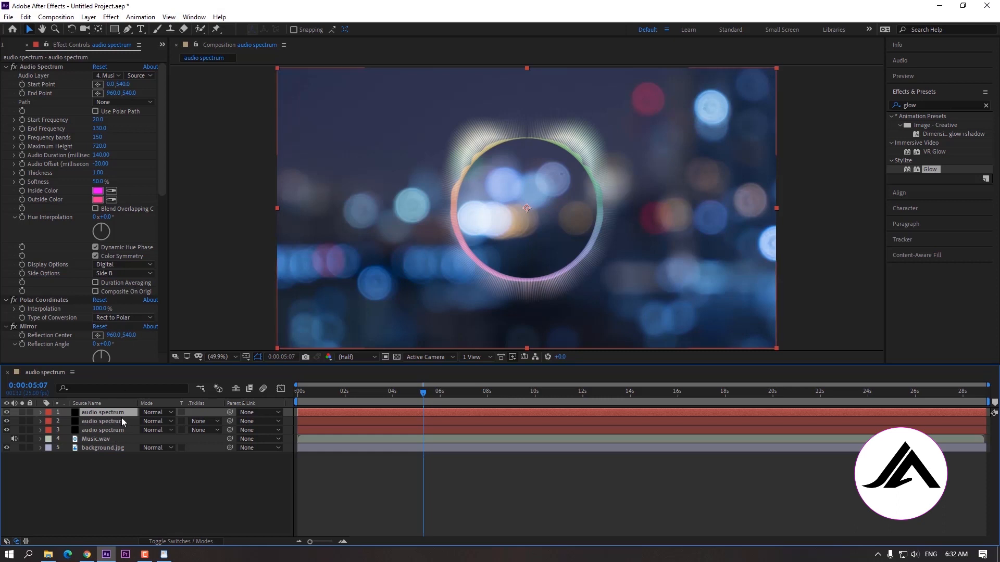
drag(160, 184, 164, 323)
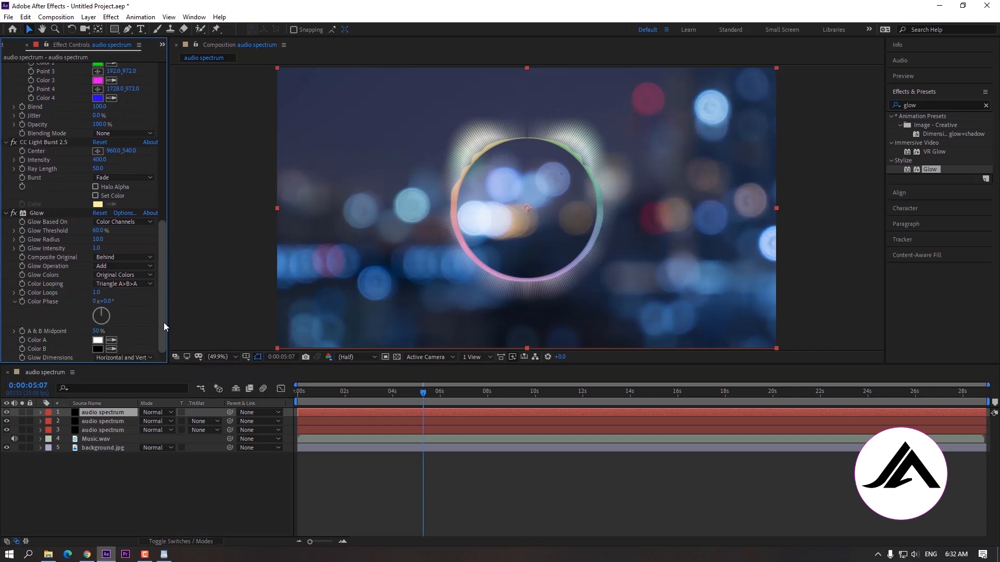
click(37, 213)
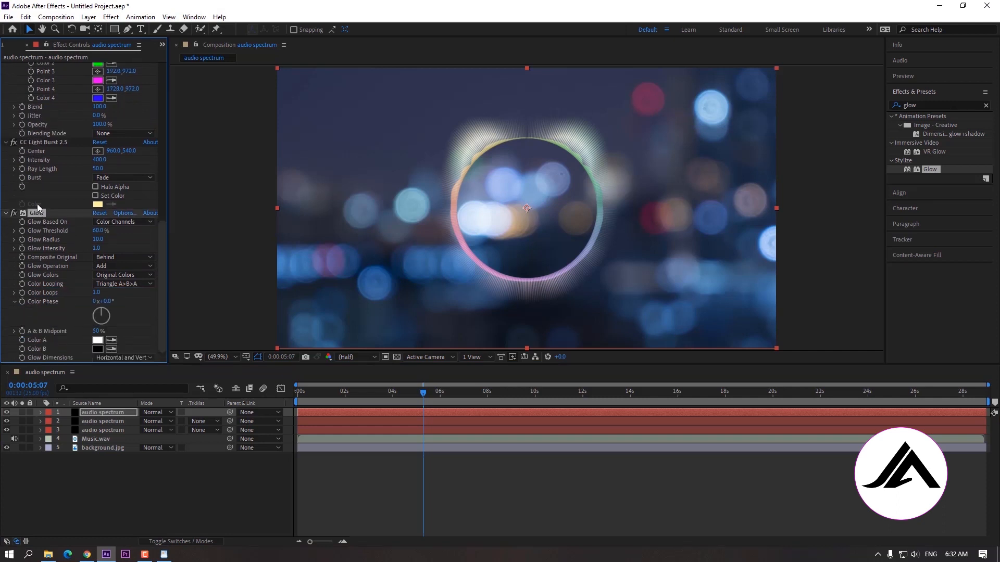
key(Delete)
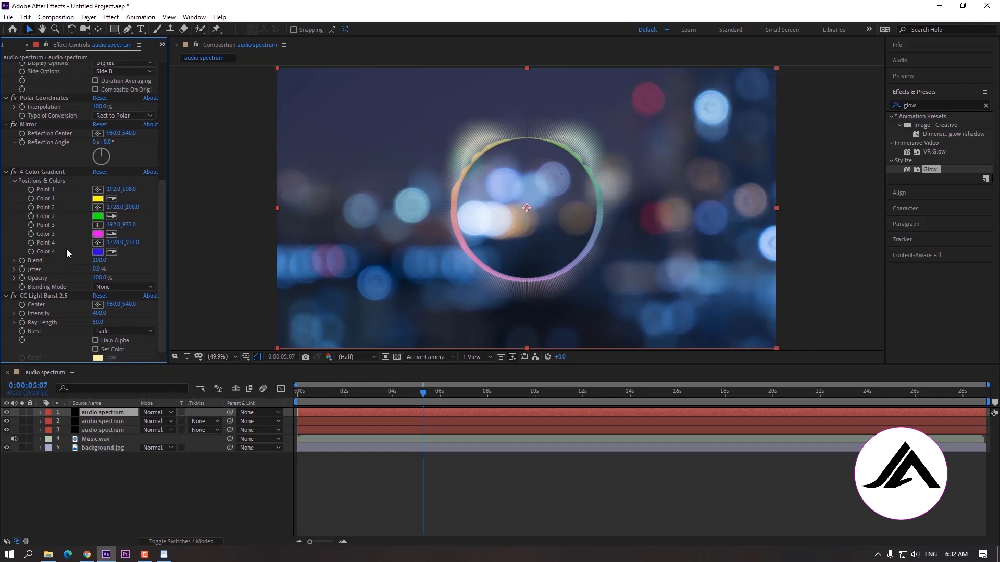
click(55, 296)
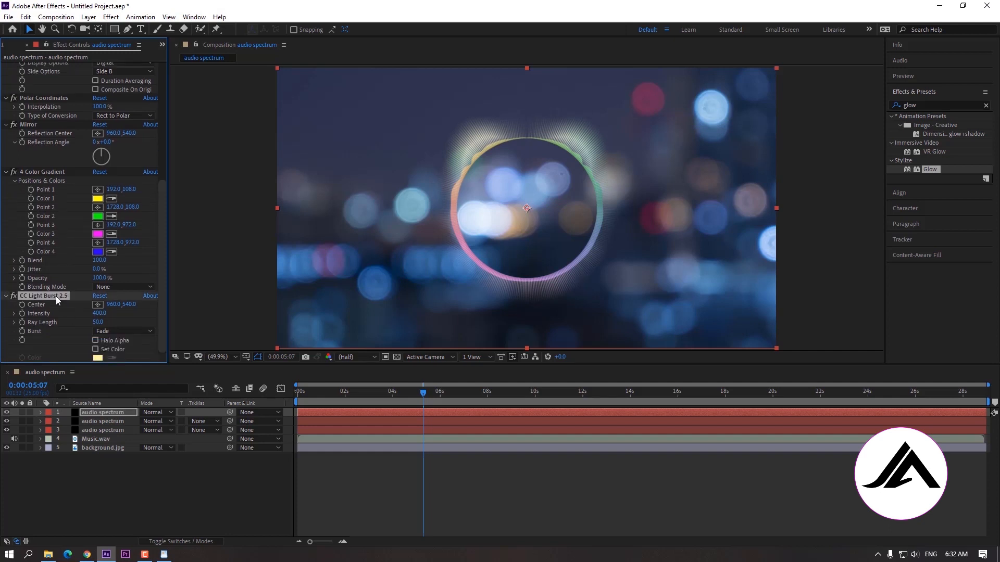
key(Delete)
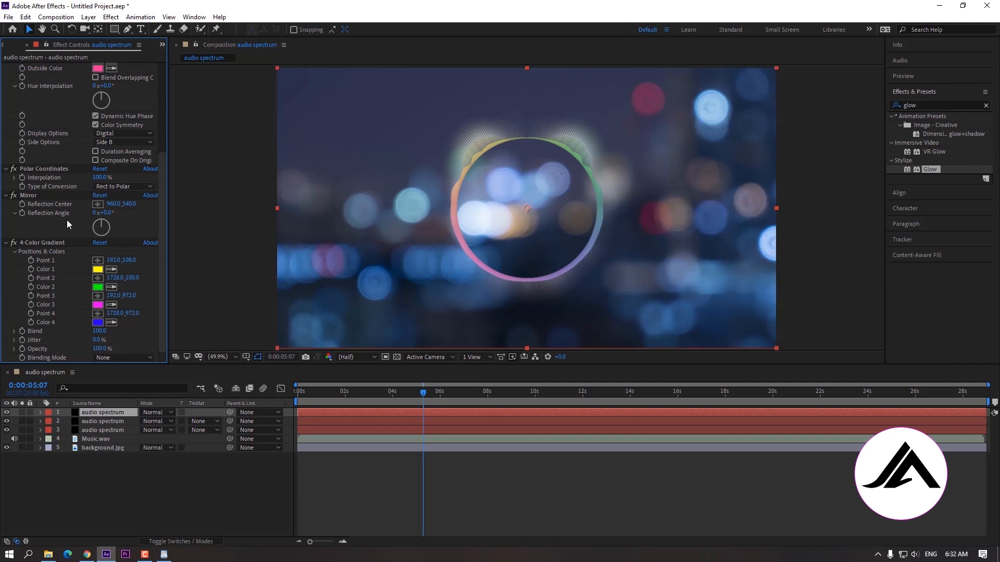
Set the uppermost layer's Audio Spectrum display option to Analog dots and increase its thickness slightly
scroll(63, 156, up, 5)
click(35, 66)
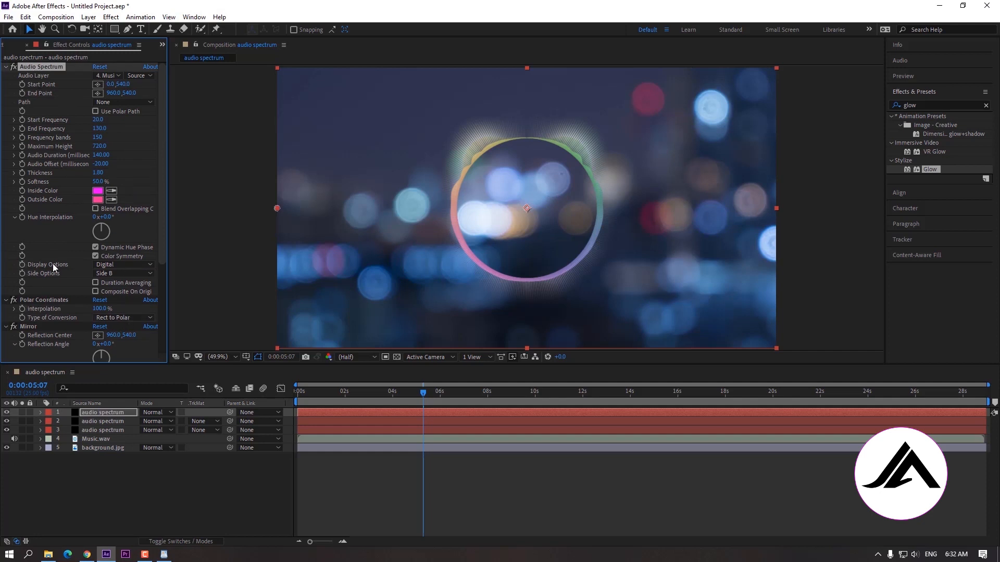
click(112, 266)
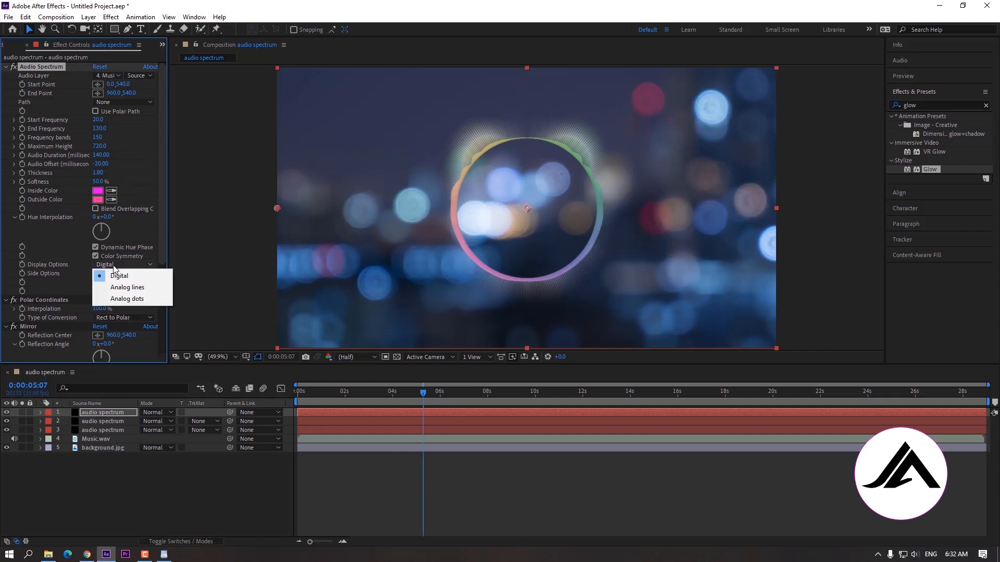
click(126, 299)
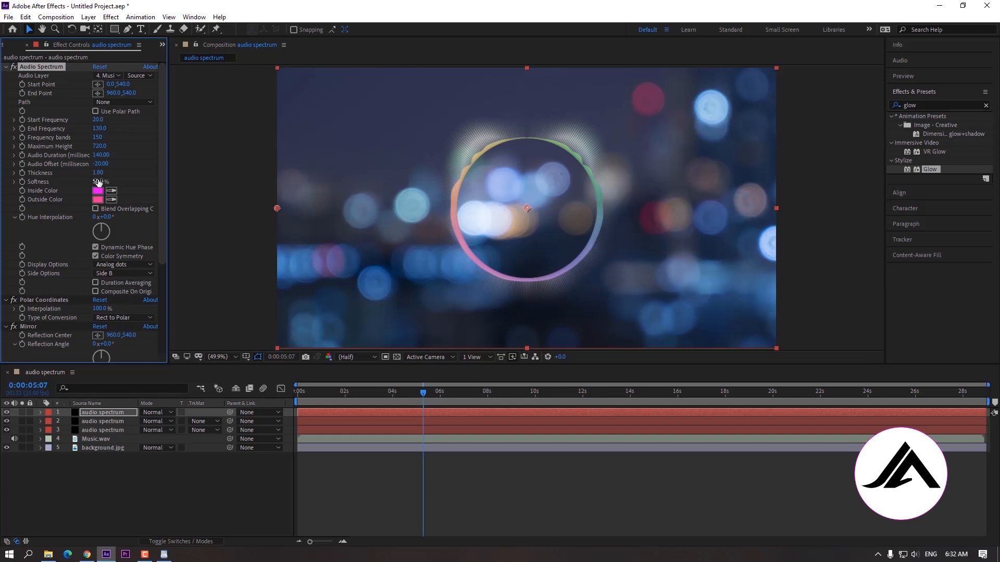
drag(98, 173, 118, 174)
In the uppermost layer's 4-Color Gradient, set Color 1 to blue 001EFF and Color 2 to magenta
scroll(113, 192, down, 5)
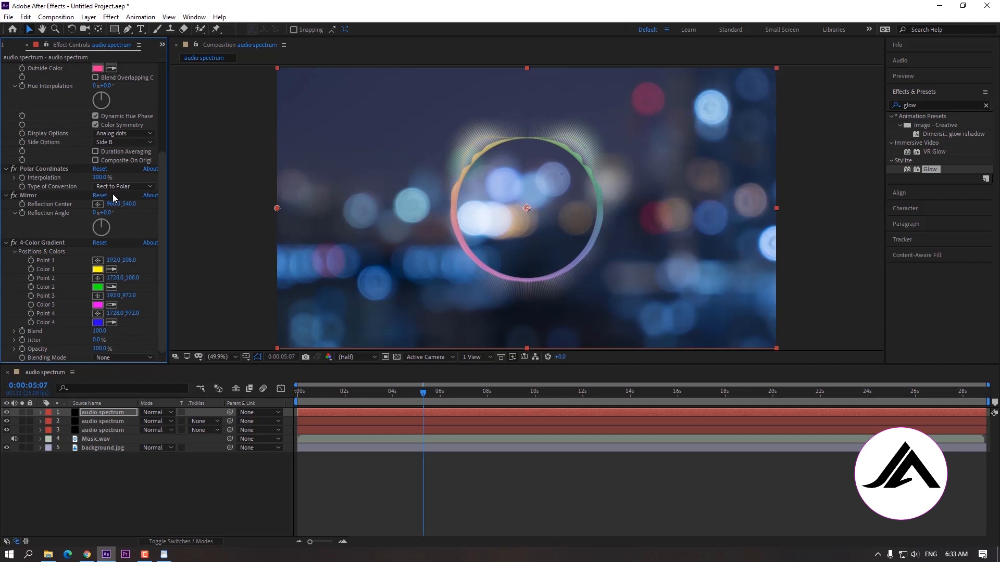
click(97, 269)
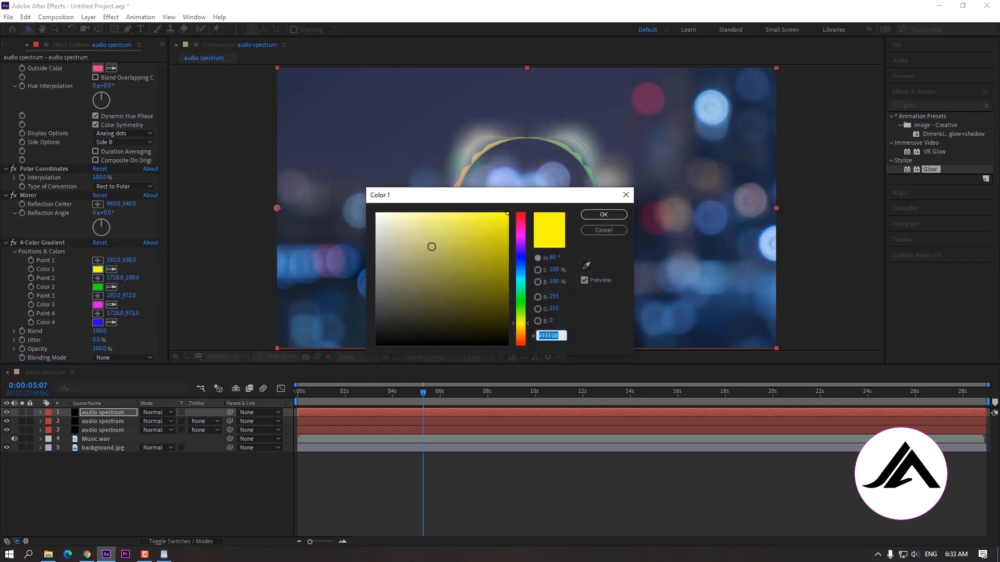
drag(454, 271, 455, 284)
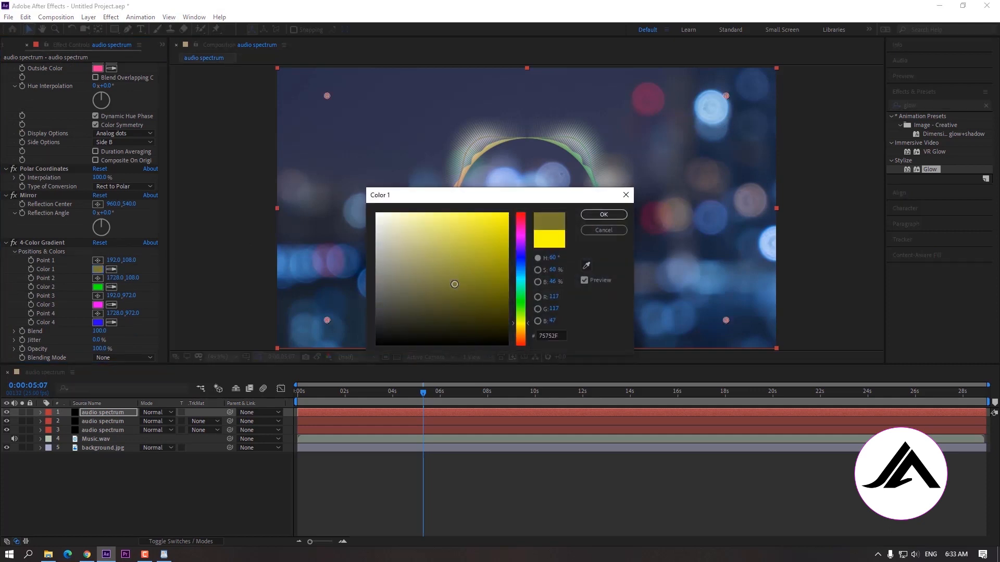
click(521, 259)
click(508, 213)
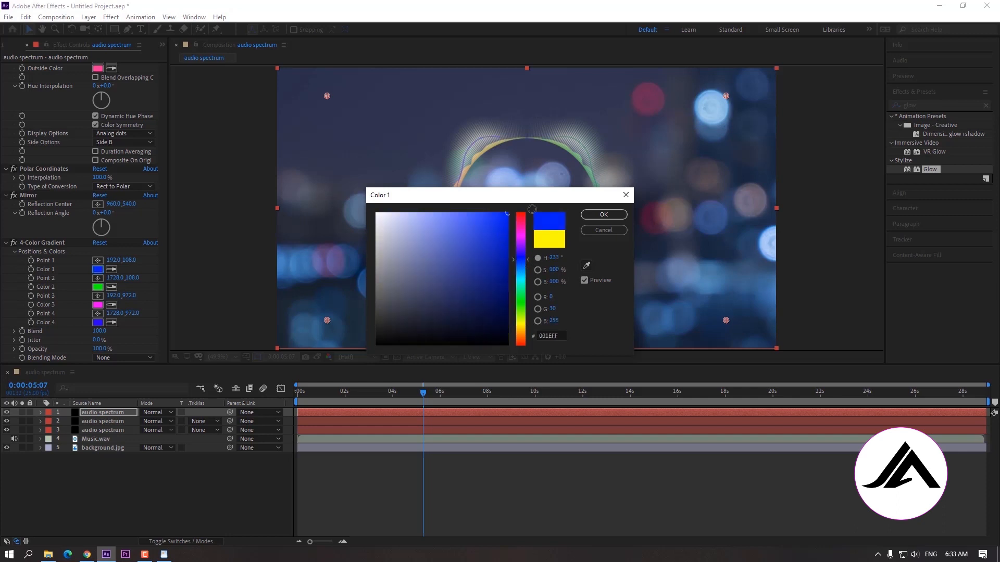
click(595, 216)
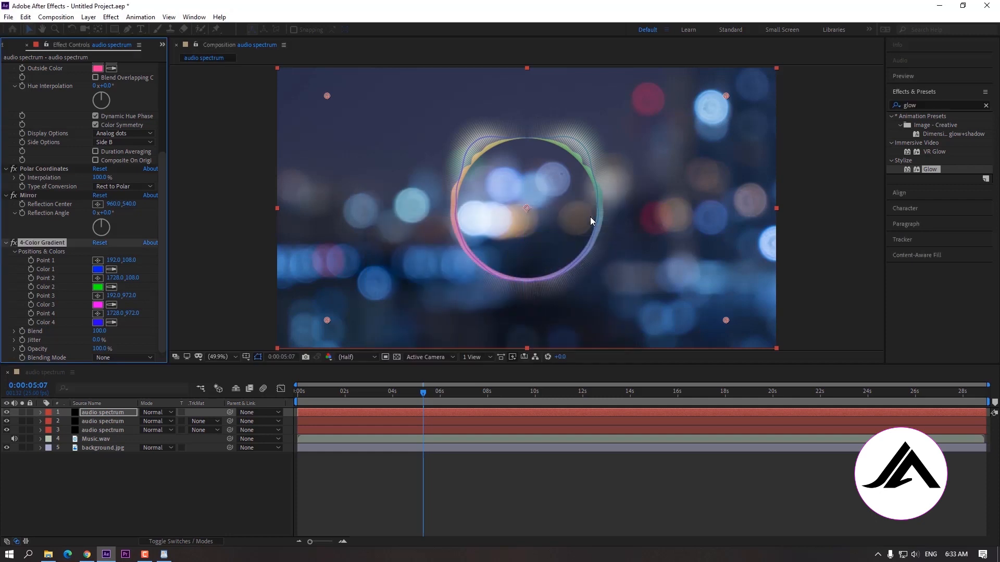
click(98, 288)
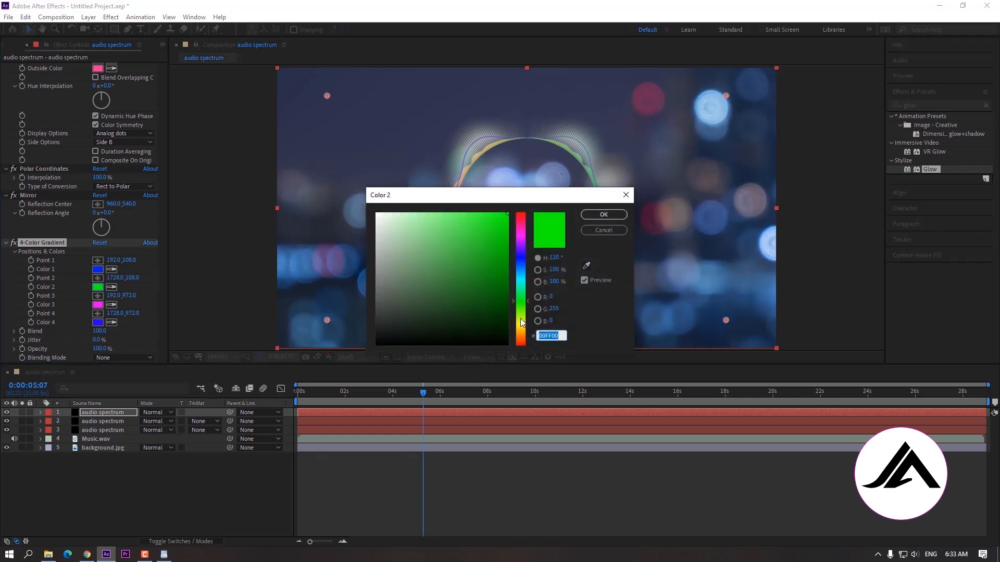
click(521, 232)
click(604, 215)
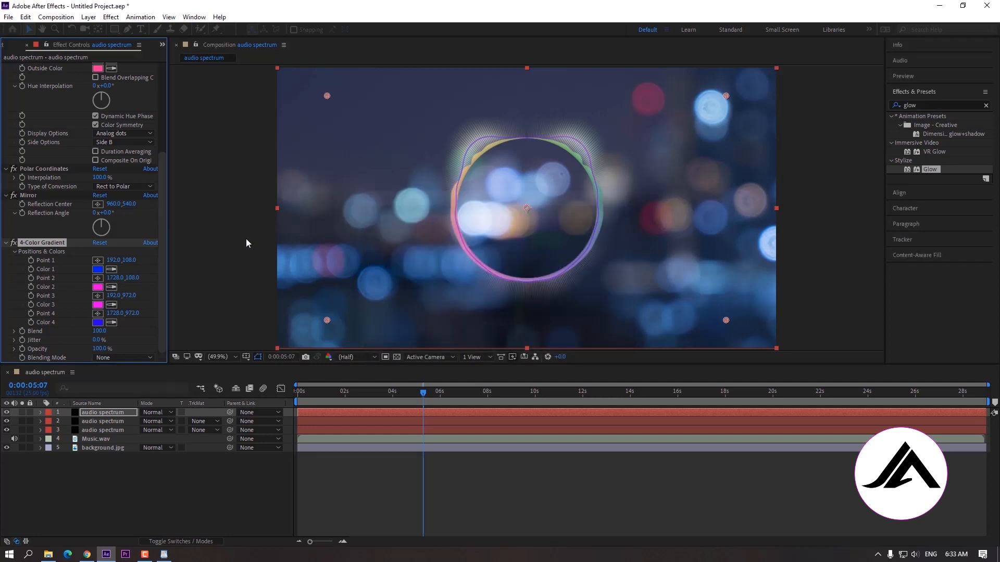
Set the 4-Color Gradient's Color 3 to yellow FBE600 and Color 4 to red FF0012
click(98, 305)
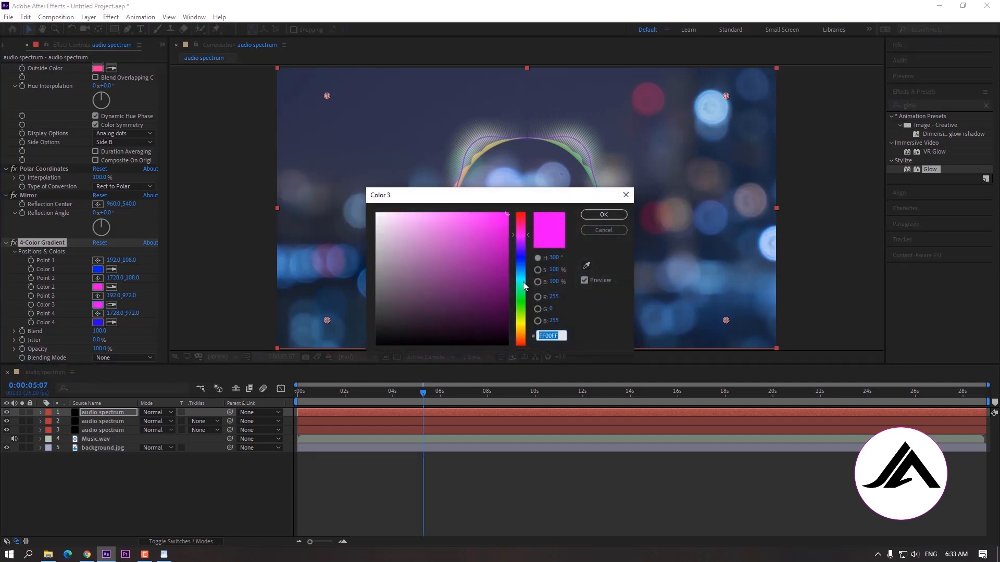
click(521, 325)
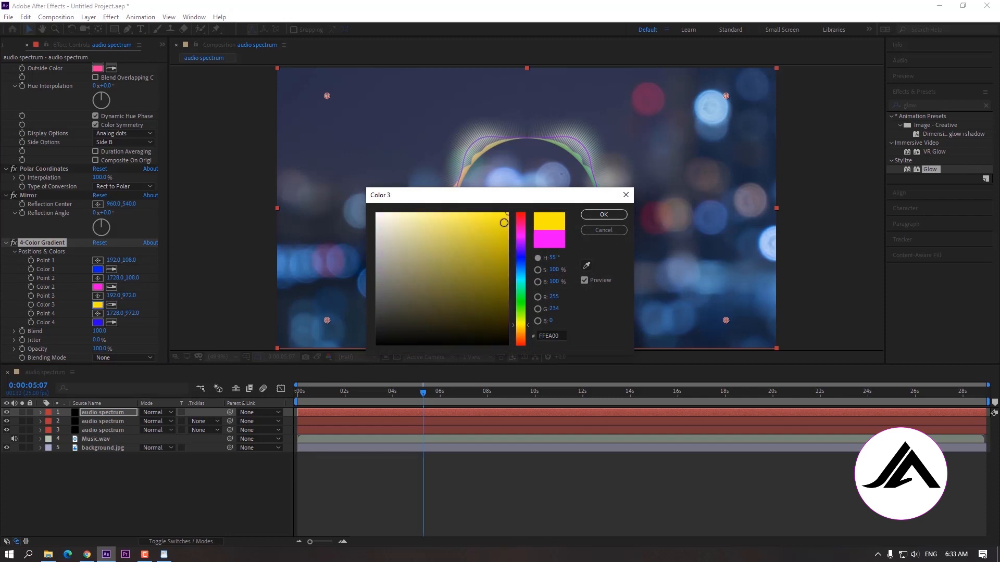
click(603, 215)
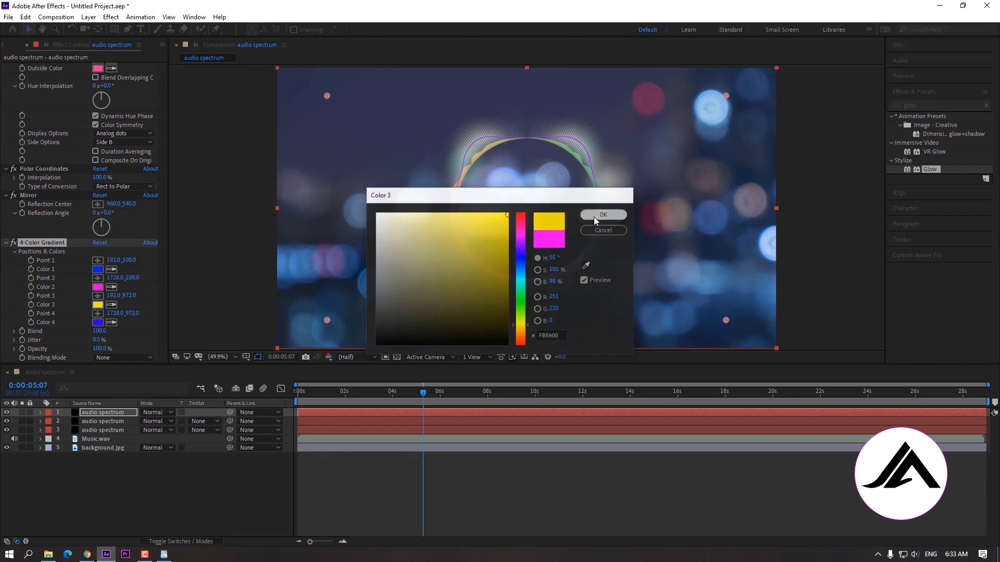
click(98, 322)
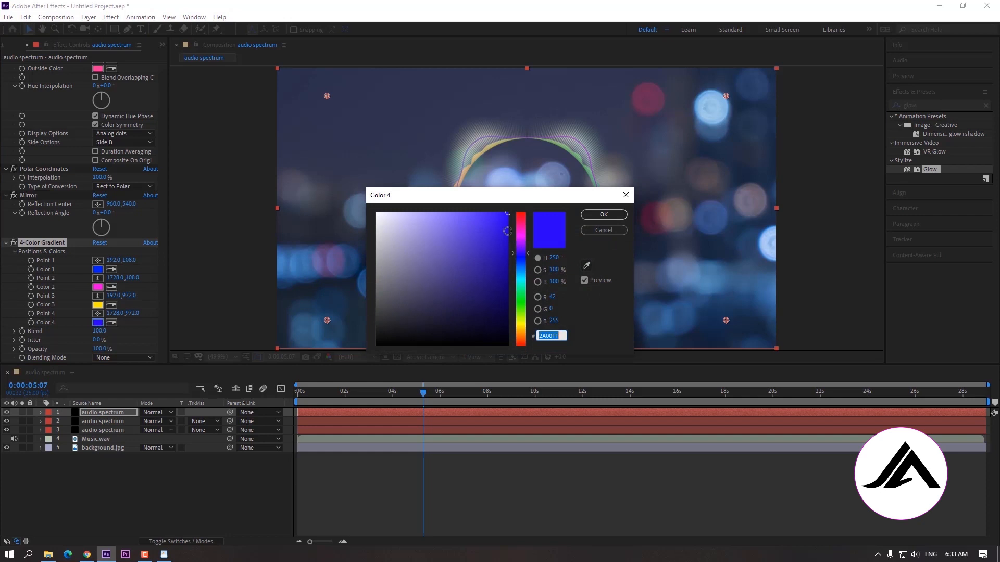
click(521, 214)
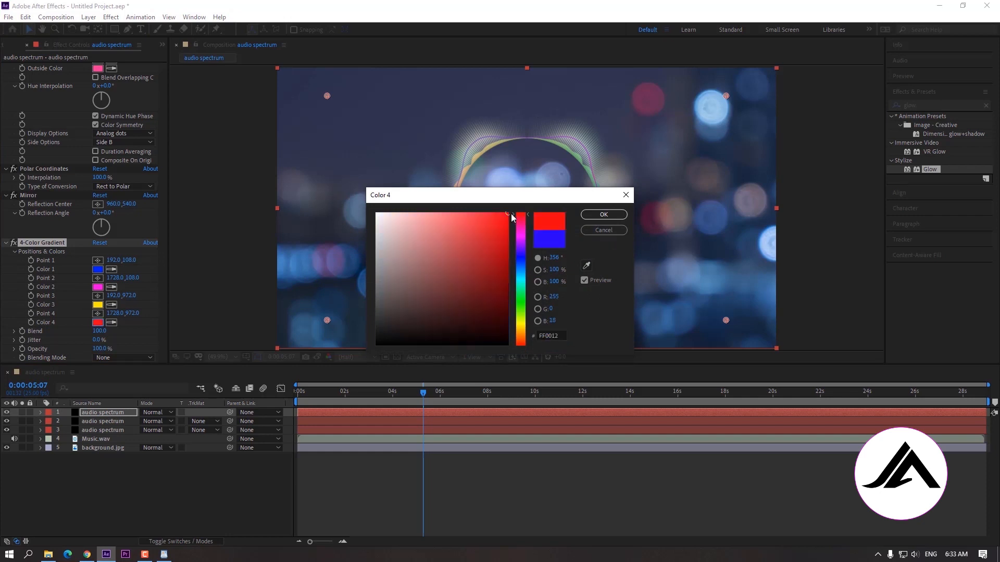
click(593, 214)
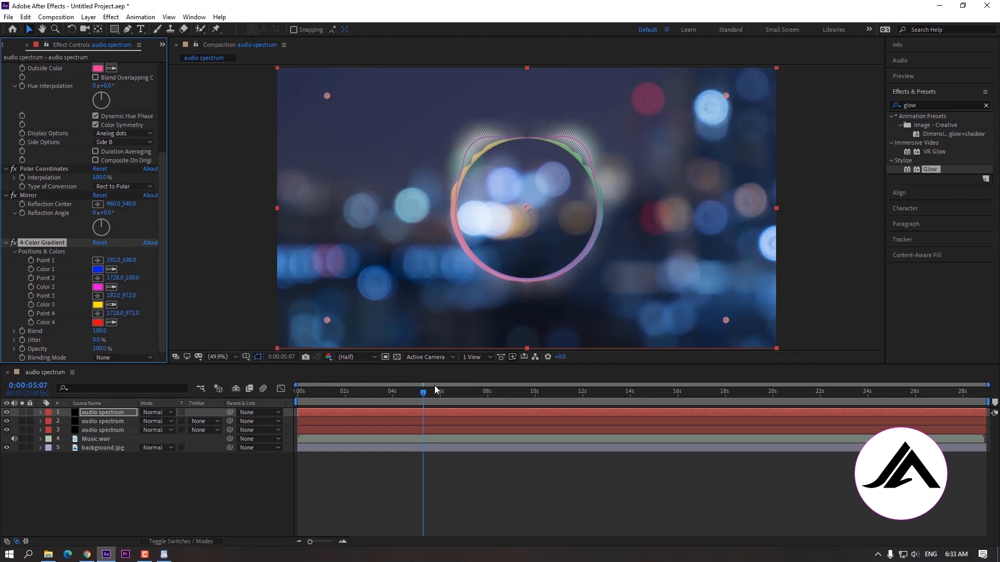
Move the two upper audio spectrum layers below the third audio spectrum layer
ctrl+click(115, 423)
drag(115, 414, 114, 433)
drag(113, 432, 113, 432)
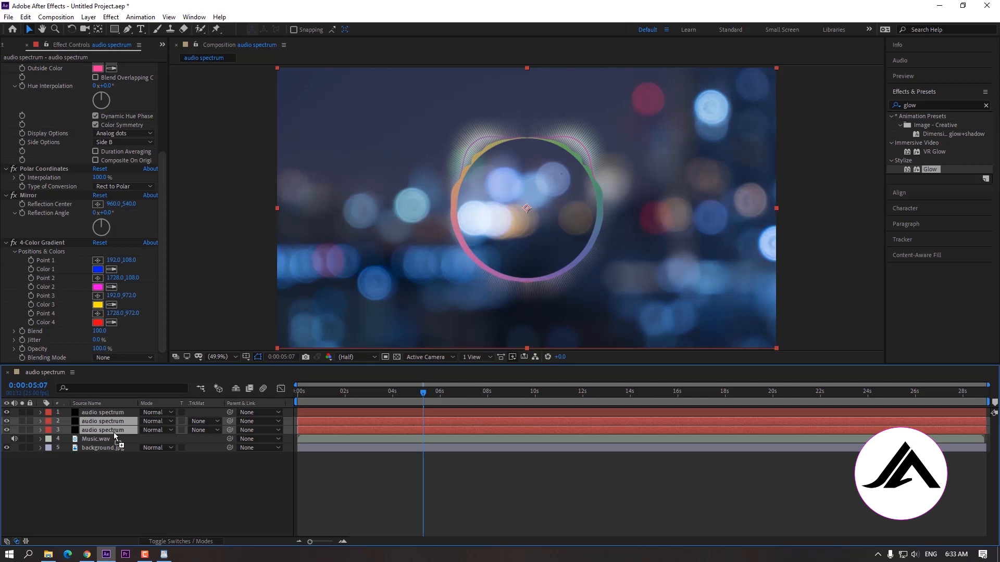
click(125, 460)
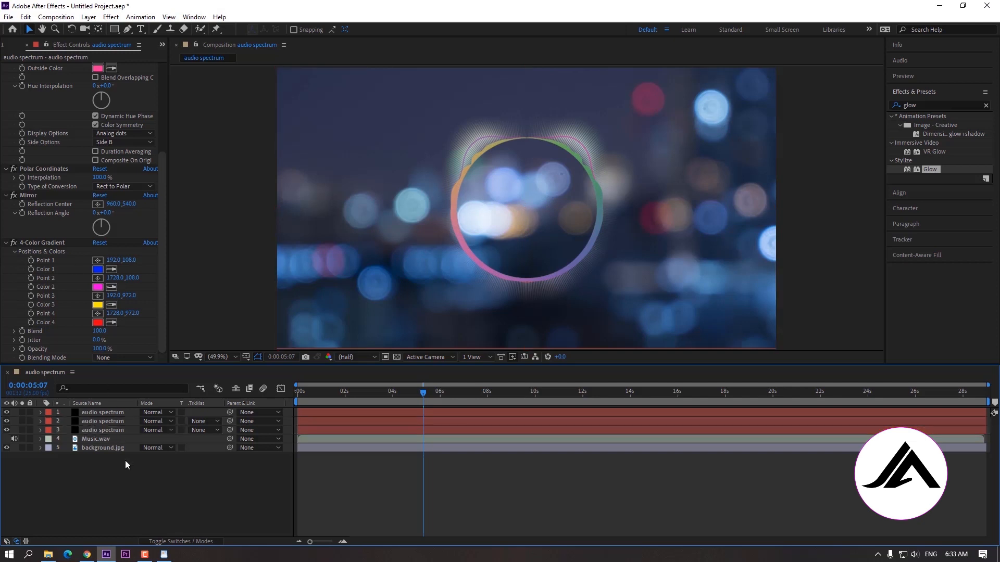
Import the new logo2 image from the Desktop folder into the project
click(5, 45)
click(62, 247)
right_click(46, 214)
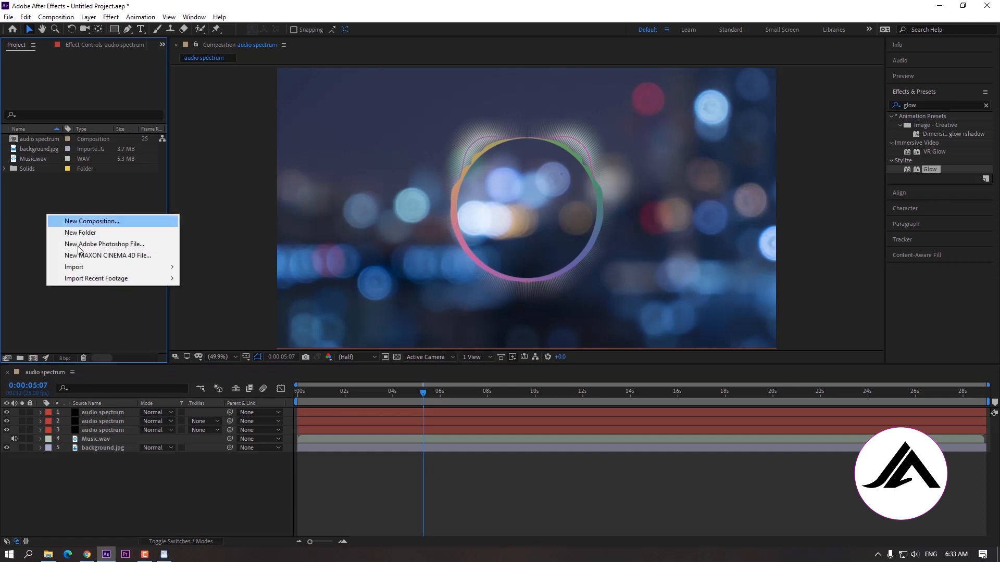
mouse_move(104, 267)
click(256, 267)
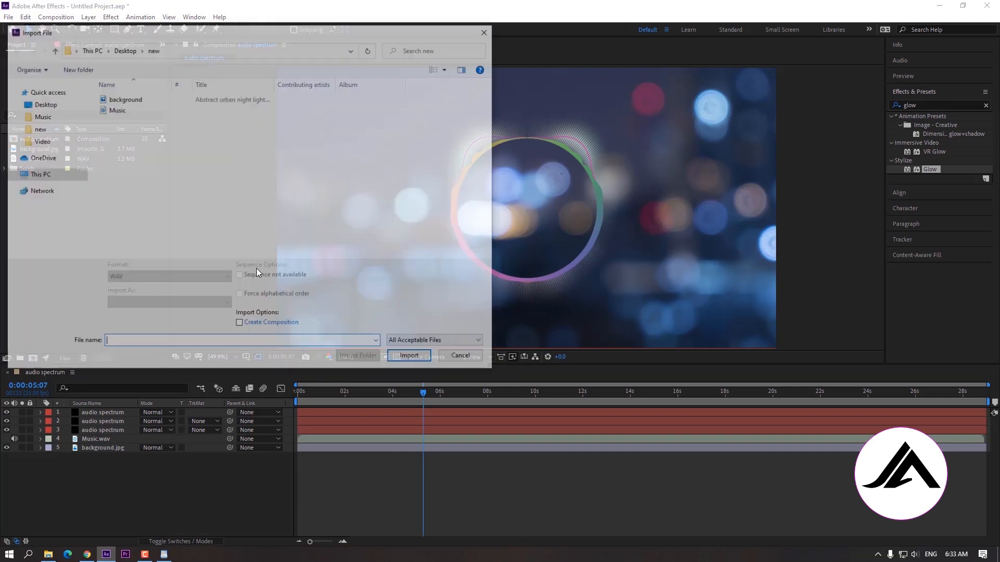
click(50, 103)
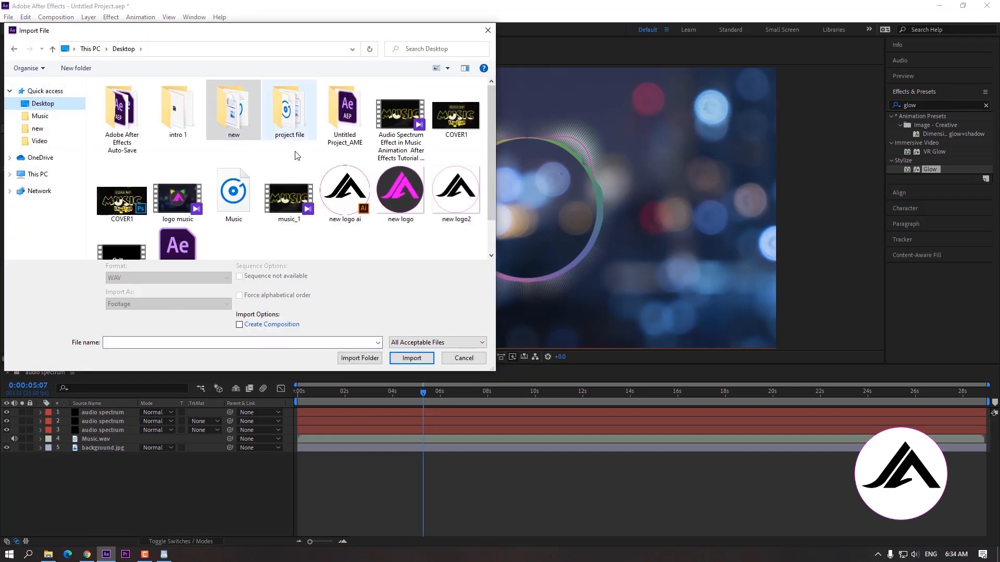
click(441, 214)
double_click(441, 213)
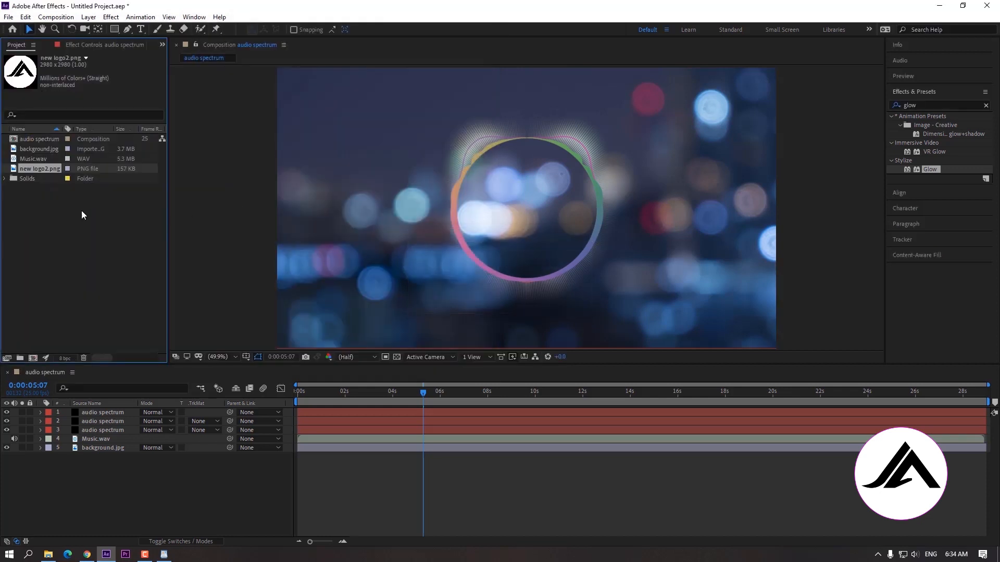
Add new logo2.png as the uppermost layer and scale it to 17.7% so it fits inside the spectrum circle
drag(41, 169, 115, 409)
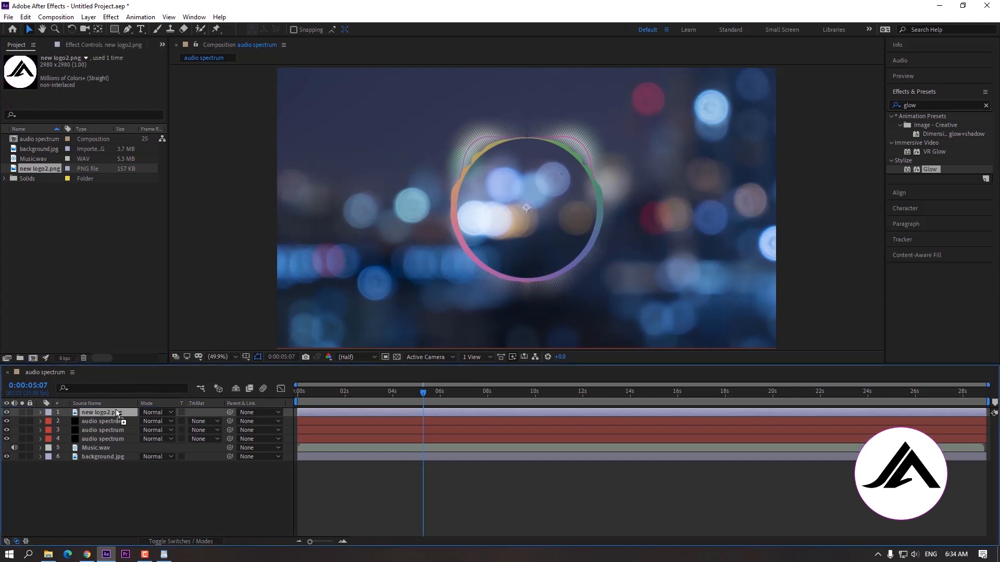
click(40, 412)
click(50, 422)
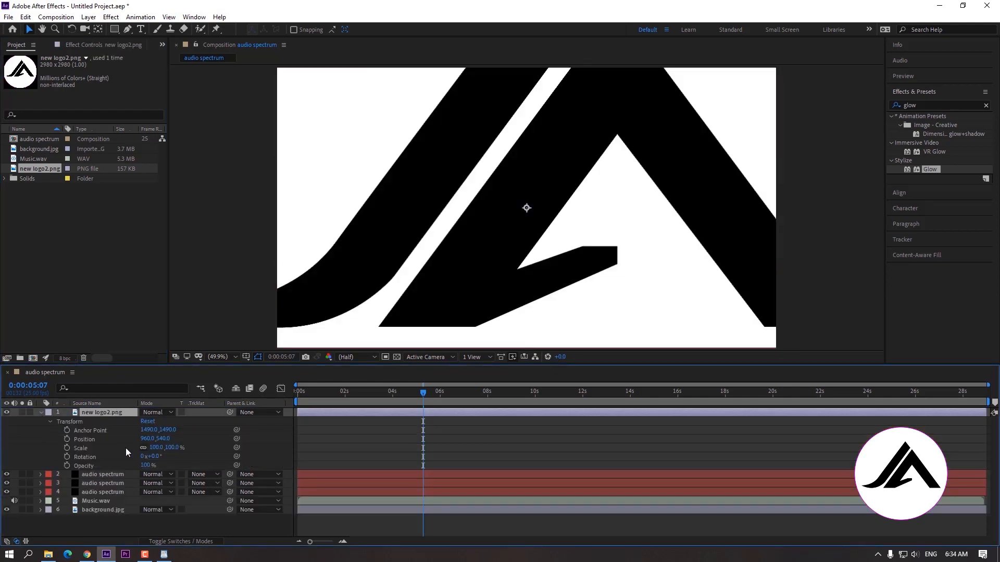
drag(161, 445, 138, 456)
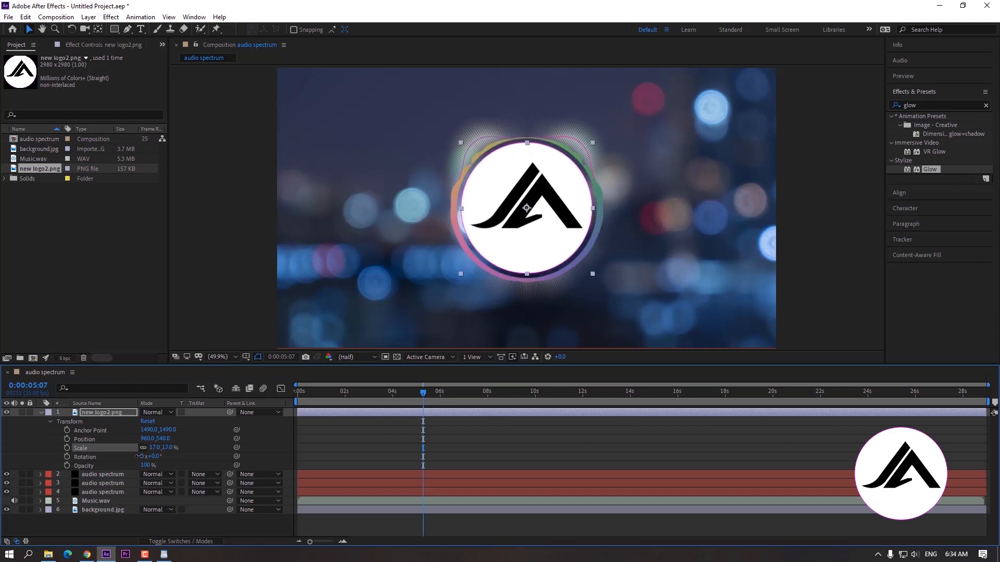
click(592, 274)
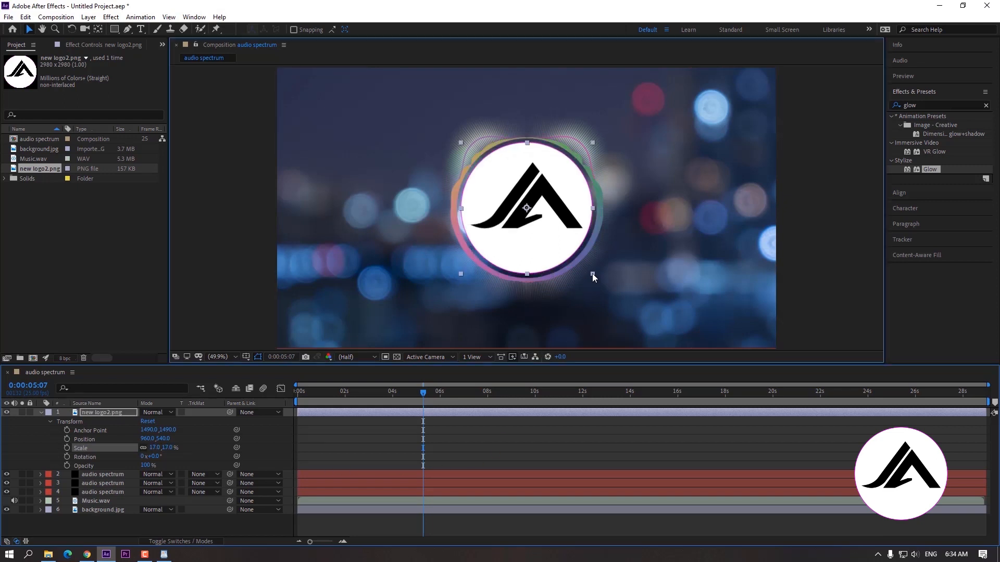
drag(592, 273, 594, 277)
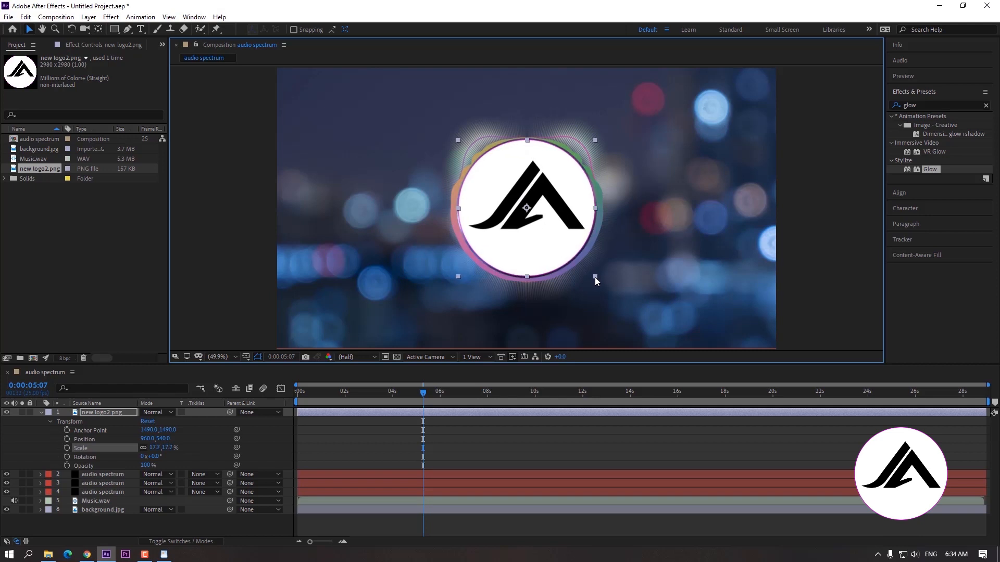
click(650, 315)
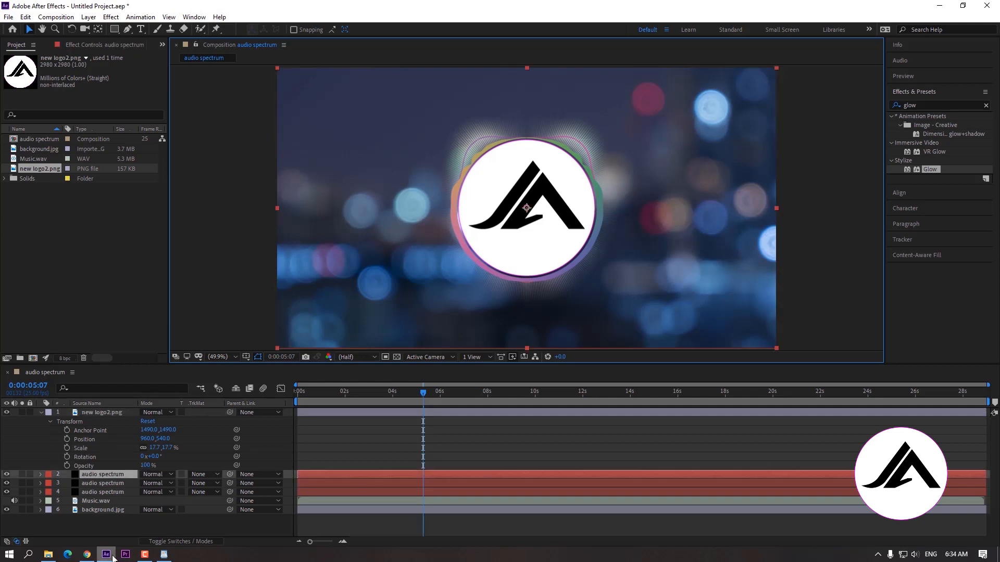
click(42, 413)
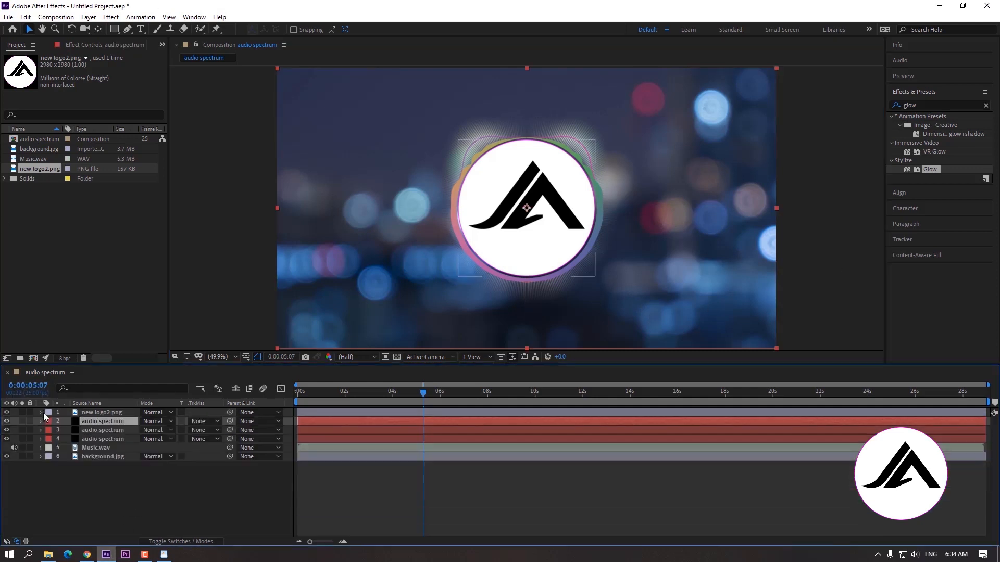
Pre-compose the logo, the three audio spectrum layers and Music.wav as "main", moving all attributes into the new composition
ctrl+click(95, 448)
ctrl+click(99, 439)
ctrl+click(99, 430)
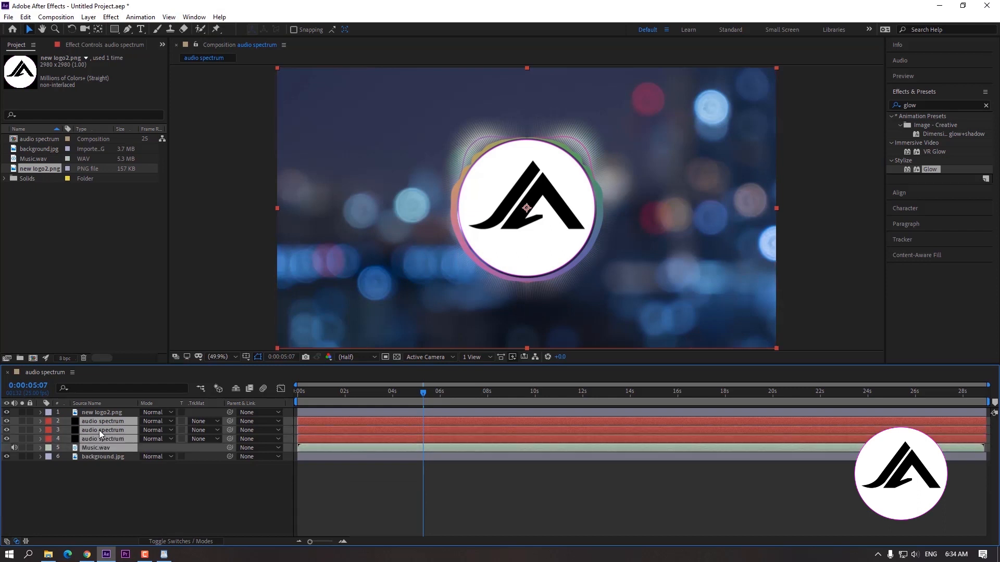
ctrl+click(100, 412)
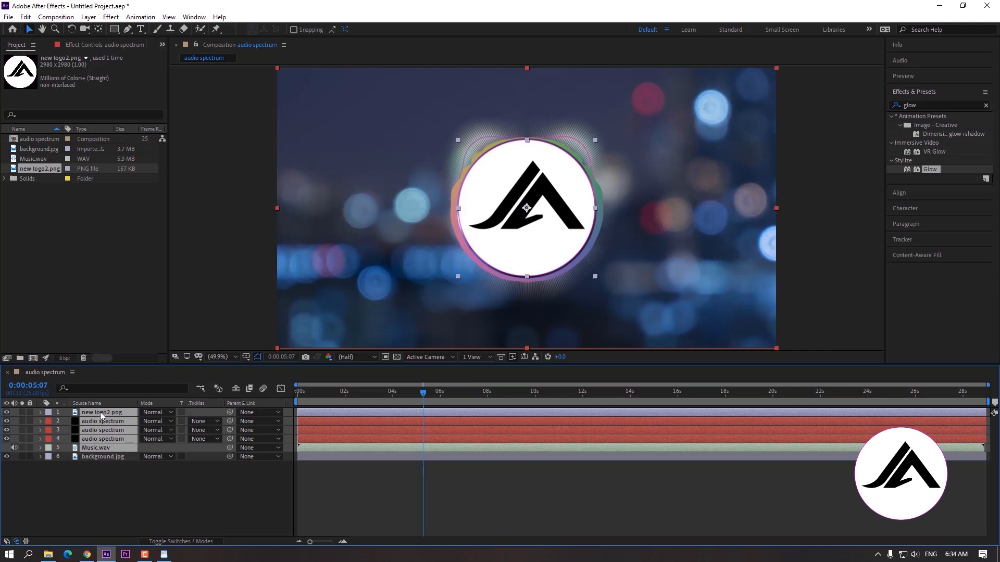
right_click(102, 426)
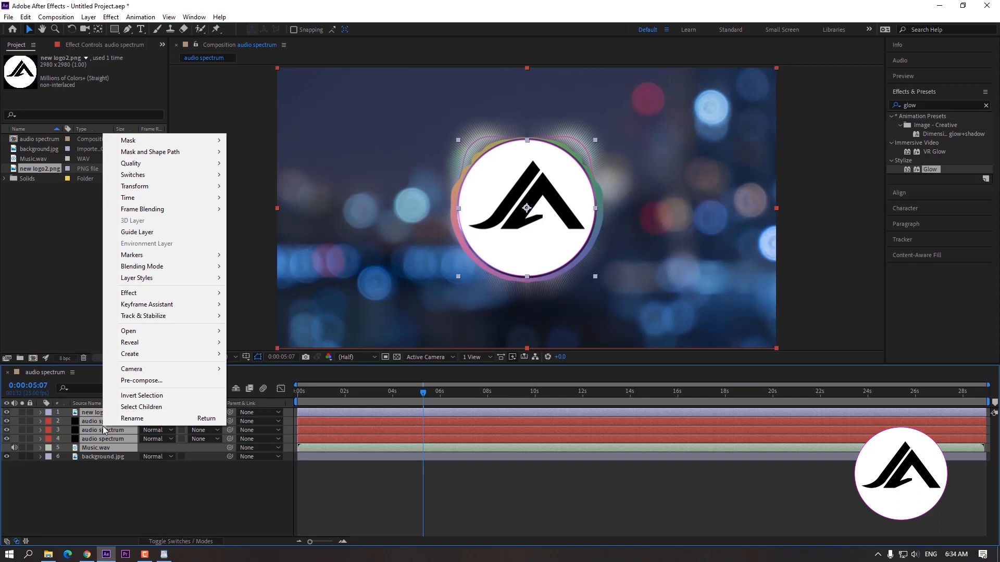
click(133, 380)
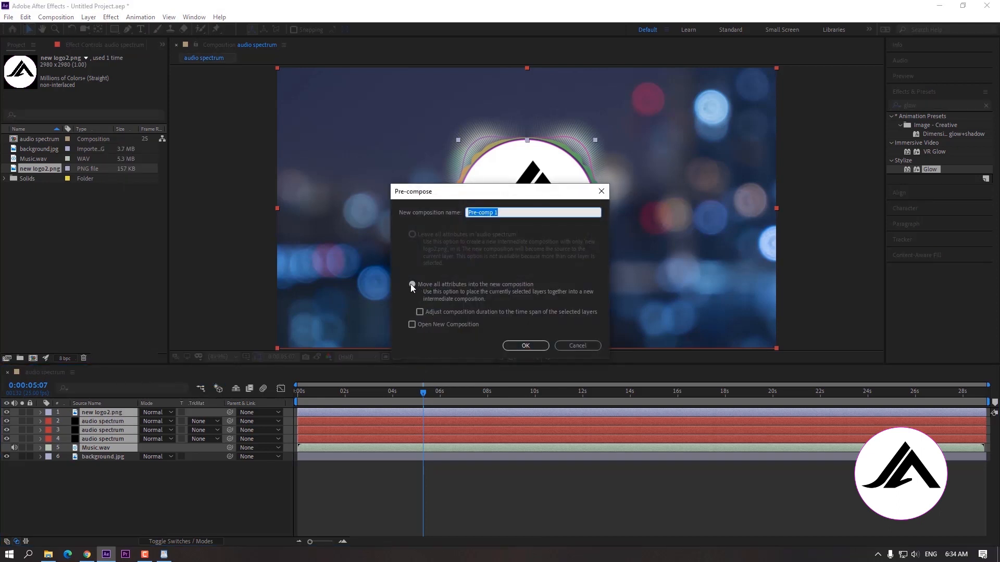
click(412, 284)
click(518, 212)
text(main)
click(537, 346)
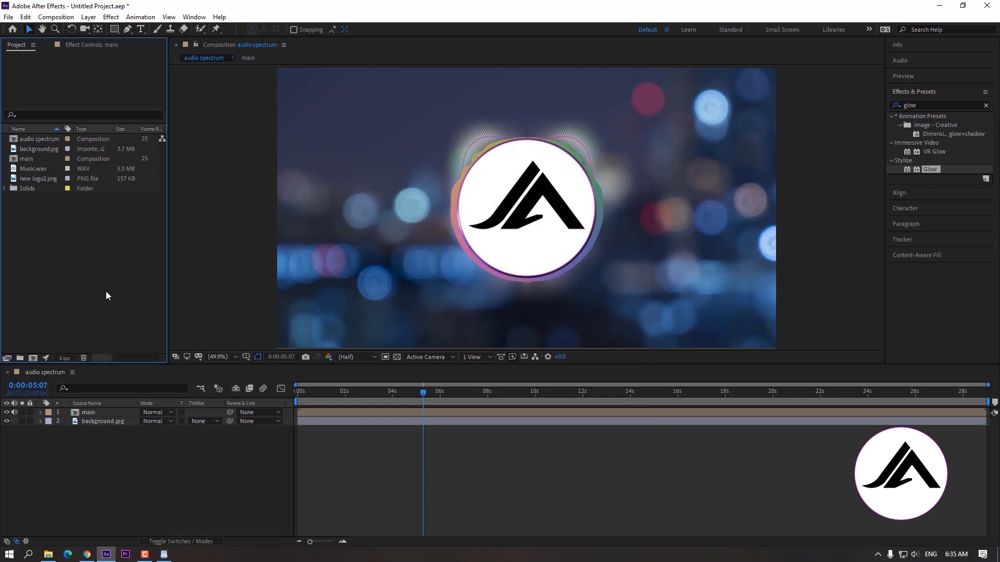
Create a new composition named "Music" with the HDTV 1080 25 preset and a 29-second duration
right_click(92, 258)
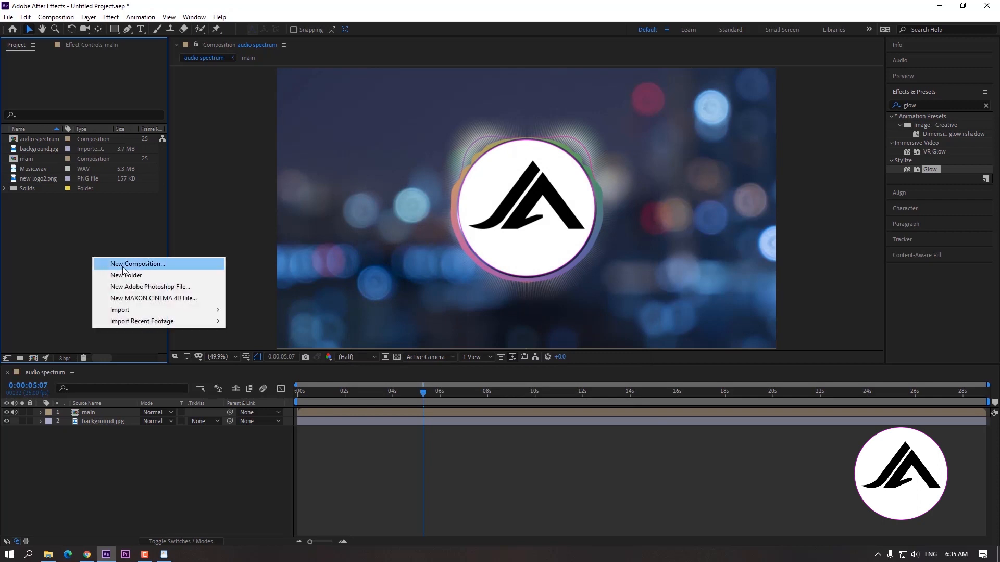
click(107, 264)
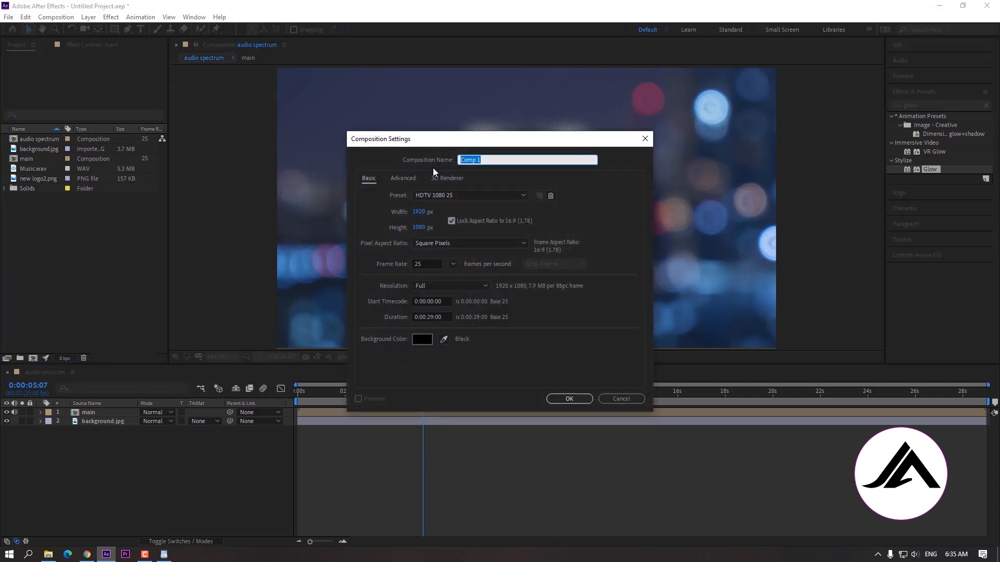
text(Music)
click(561, 401)
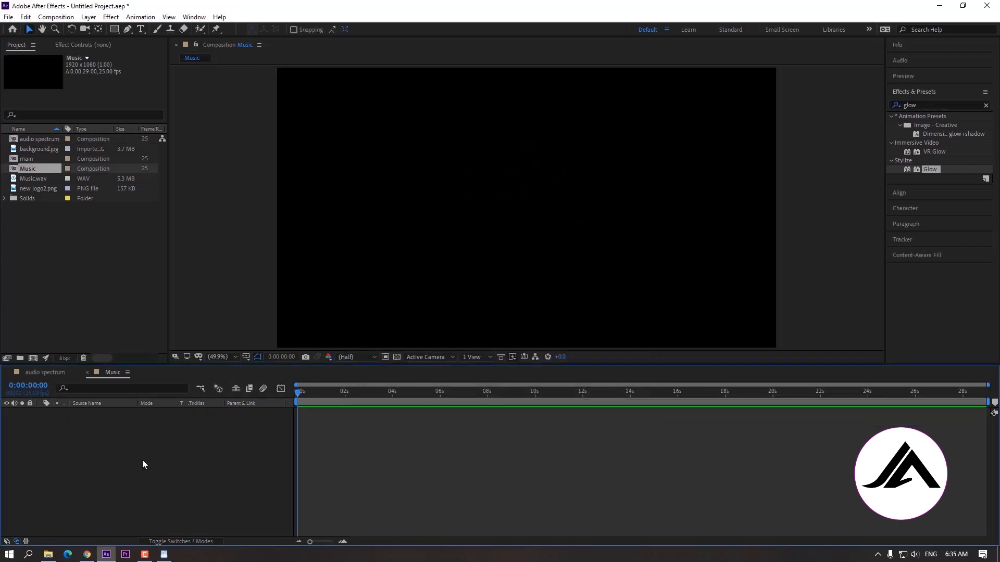
Add Music.wav to the Music composition and convert its audio to keyframes
click(33, 179)
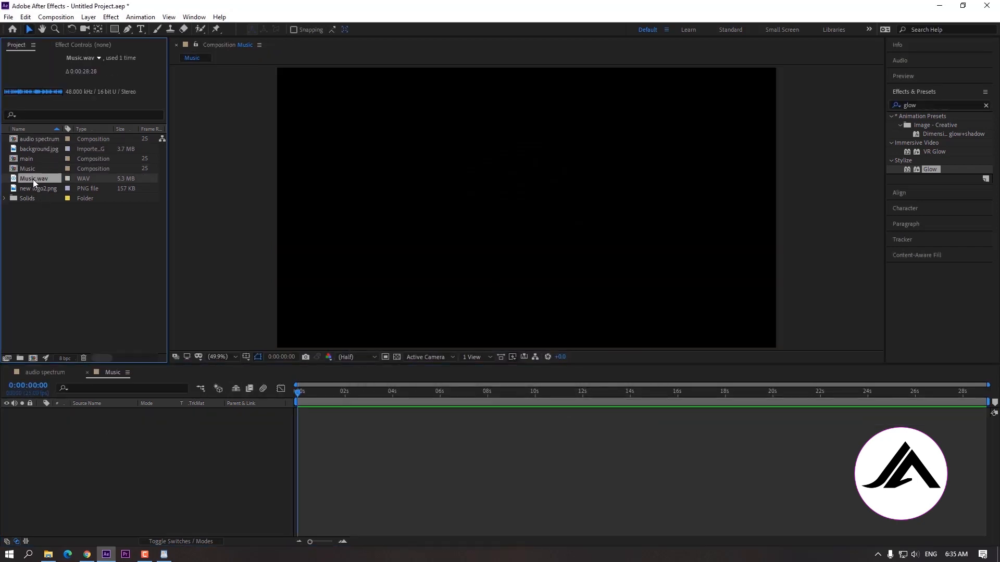
drag(33, 179, 113, 437)
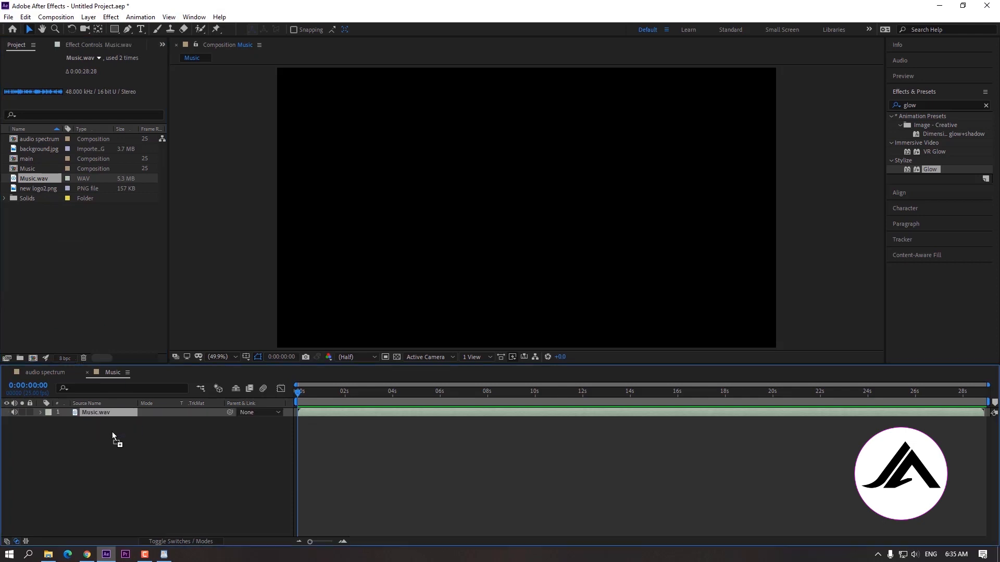
click(106, 443)
click(94, 415)
right_click(95, 415)
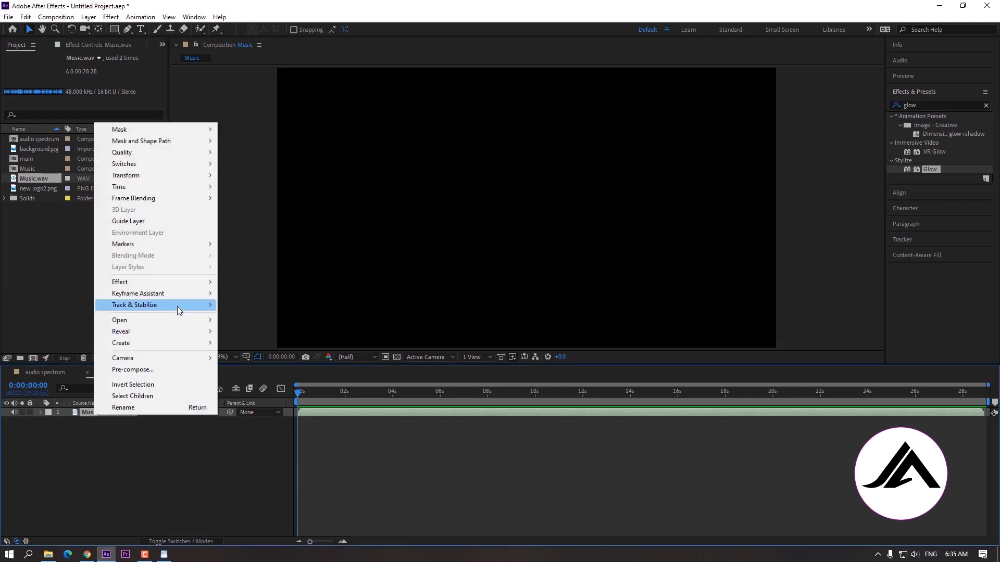
mouse_move(182, 297)
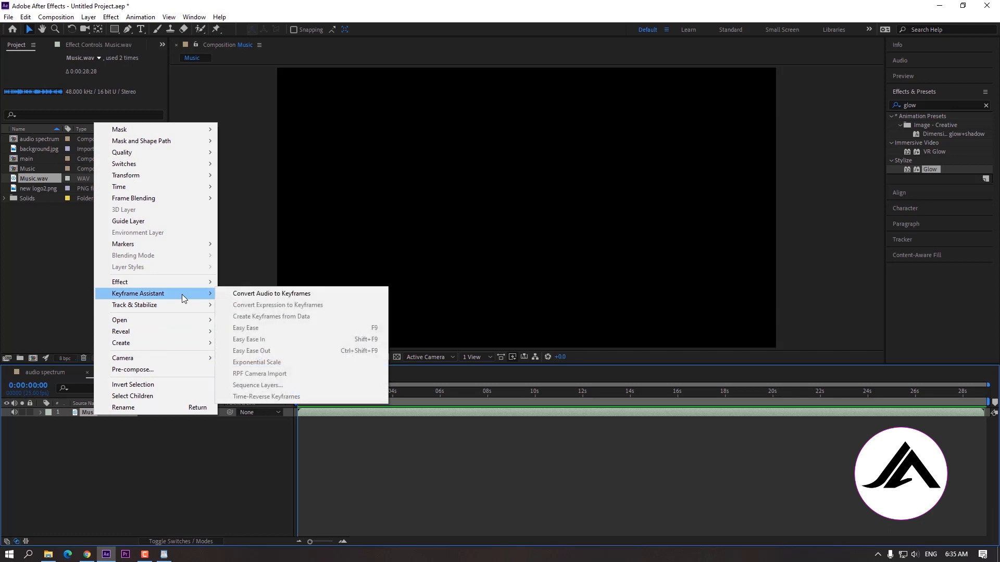
click(279, 294)
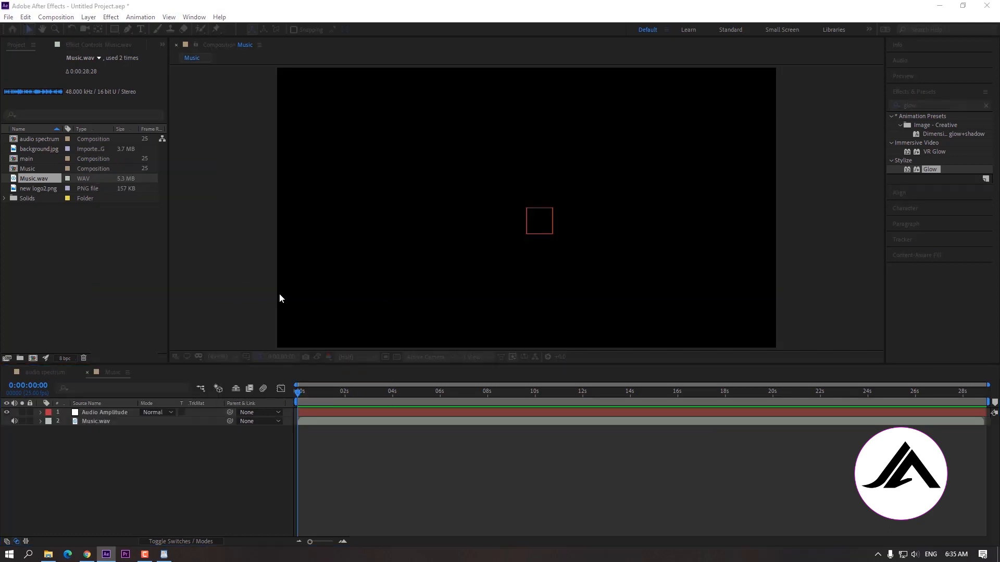
Delete the Left Channel and Right Channel effects from the Audio Amplitude layer, keeping only Both Channels
click(40, 413)
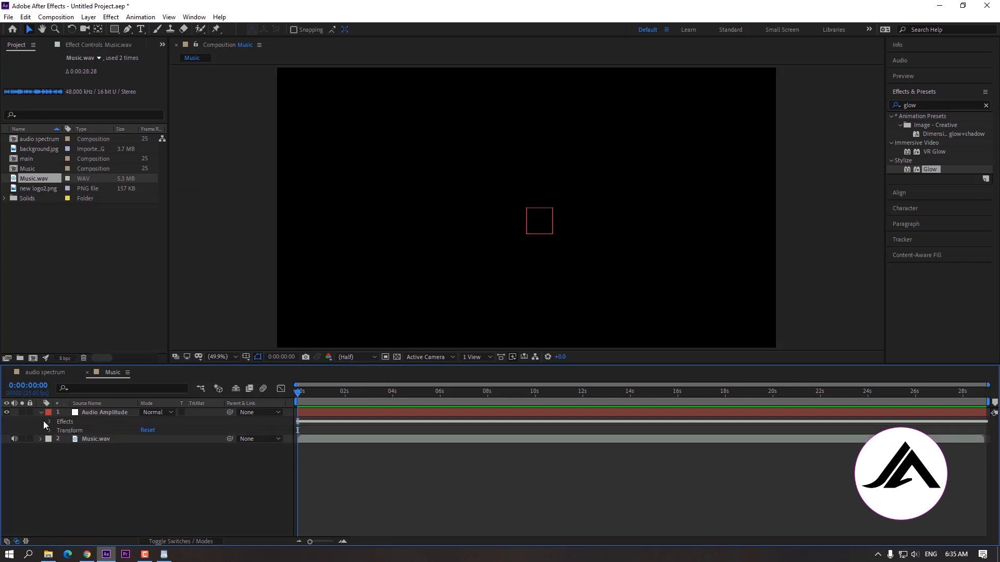
click(50, 422)
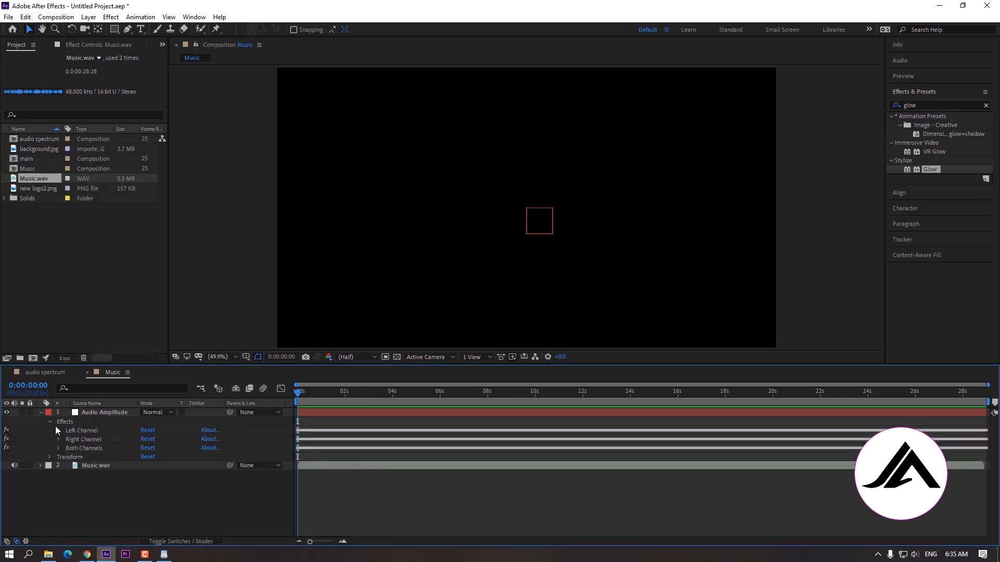
click(86, 432)
ctrl+click(87, 440)
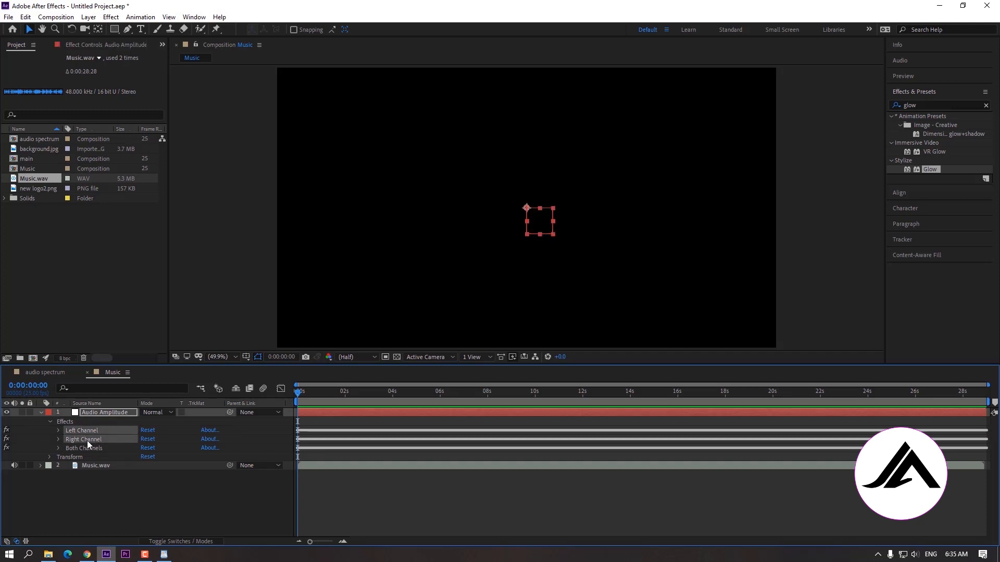
key(Delete)
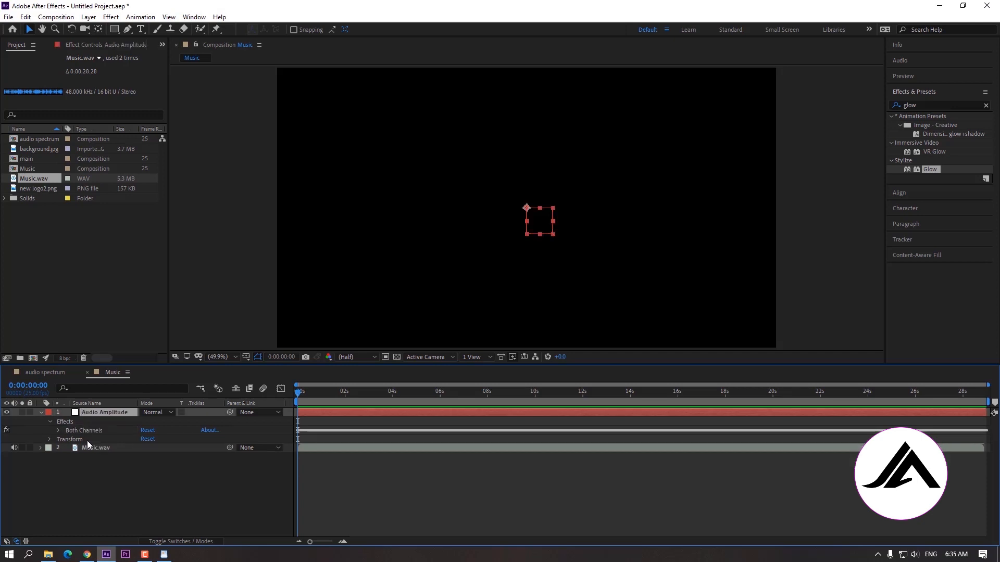
Apply the Magnify effect to the main layer in the audio spectrum composition
click(52, 372)
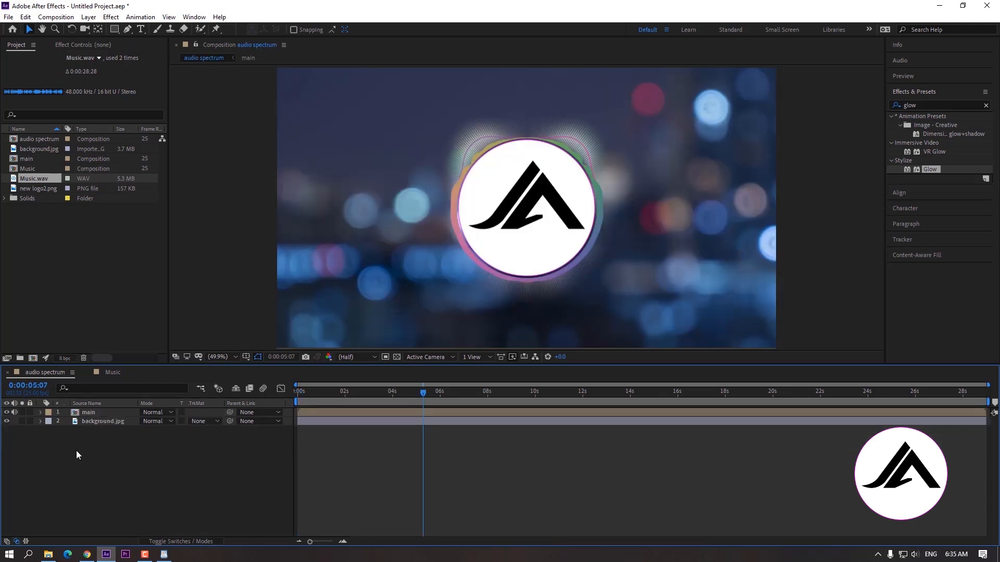
click(88, 412)
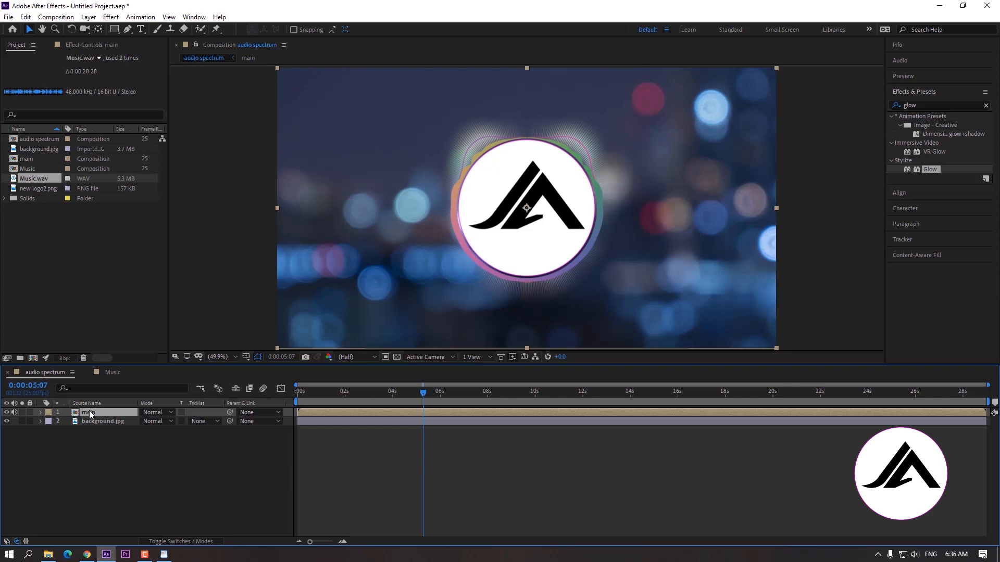
drag(924, 106, 877, 112)
text(mag)
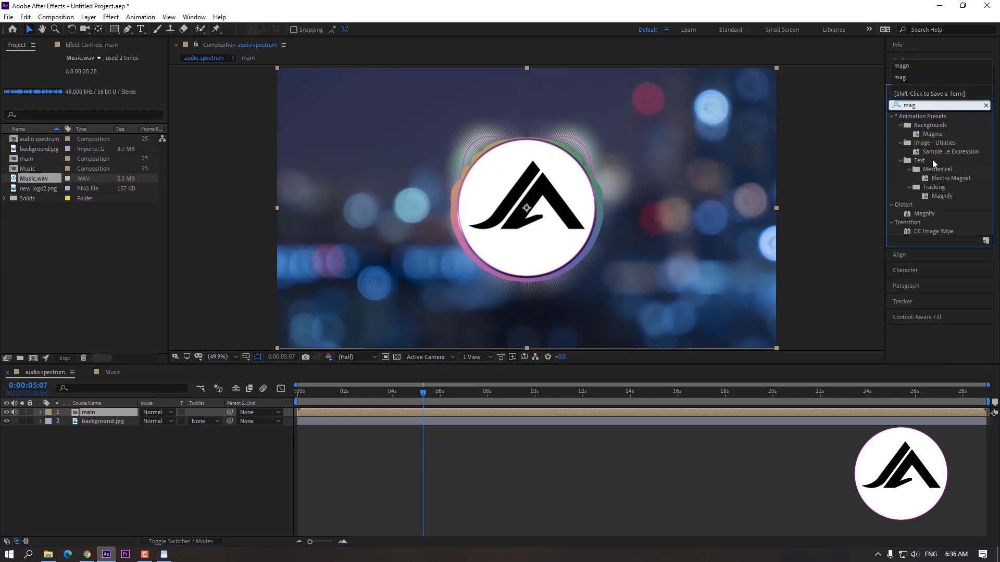
drag(926, 214, 117, 415)
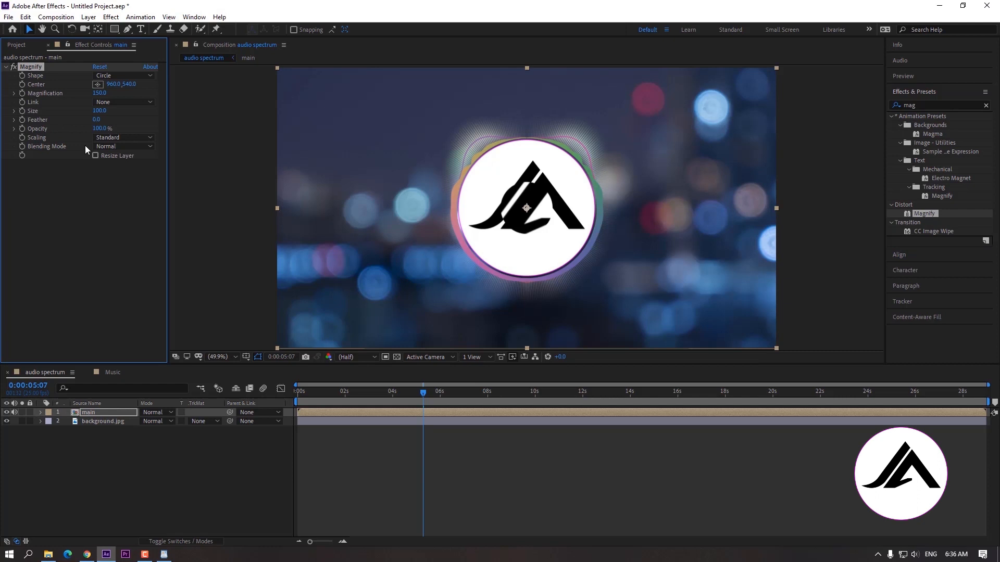
Set the Magnify effect's magnification to 100, its size to 1100 and its blending mode to None
click(100, 93)
text(100)
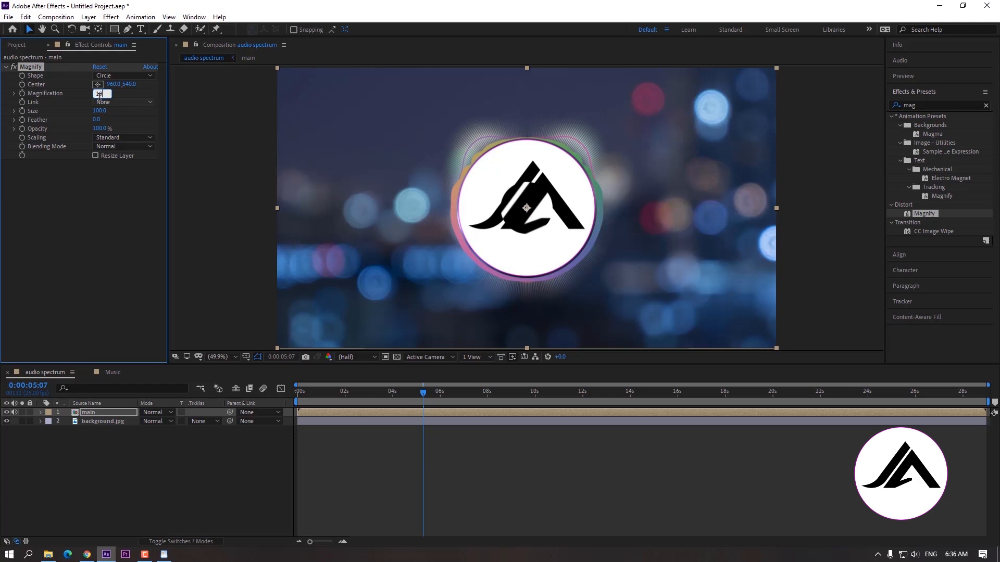
click(88, 183)
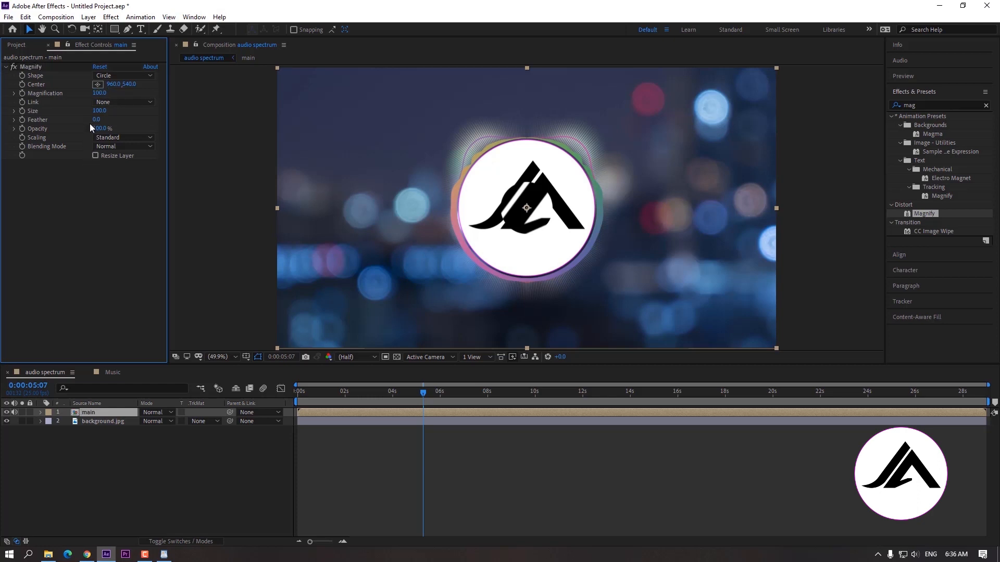
click(100, 110)
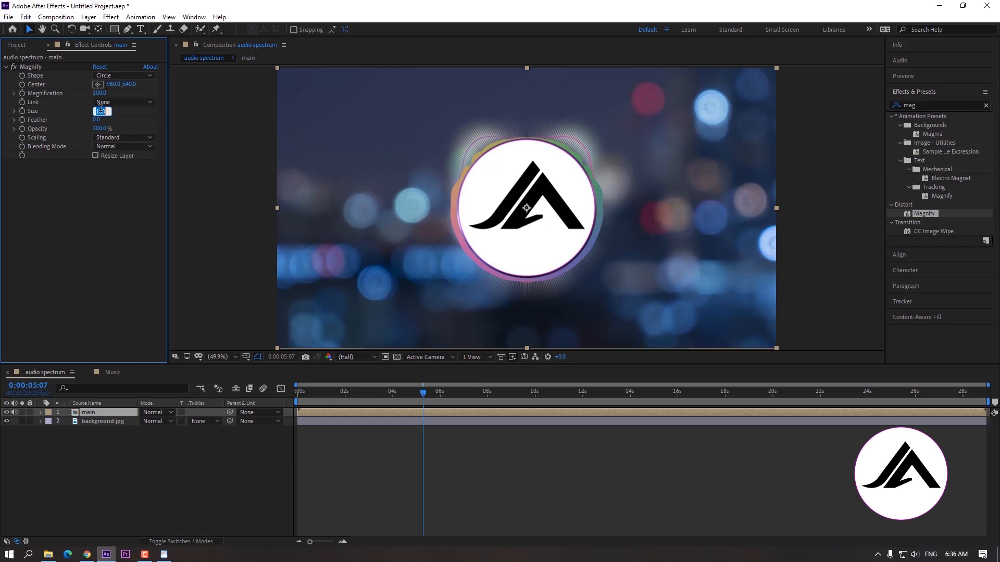
text(14)
text(100)
click(93, 185)
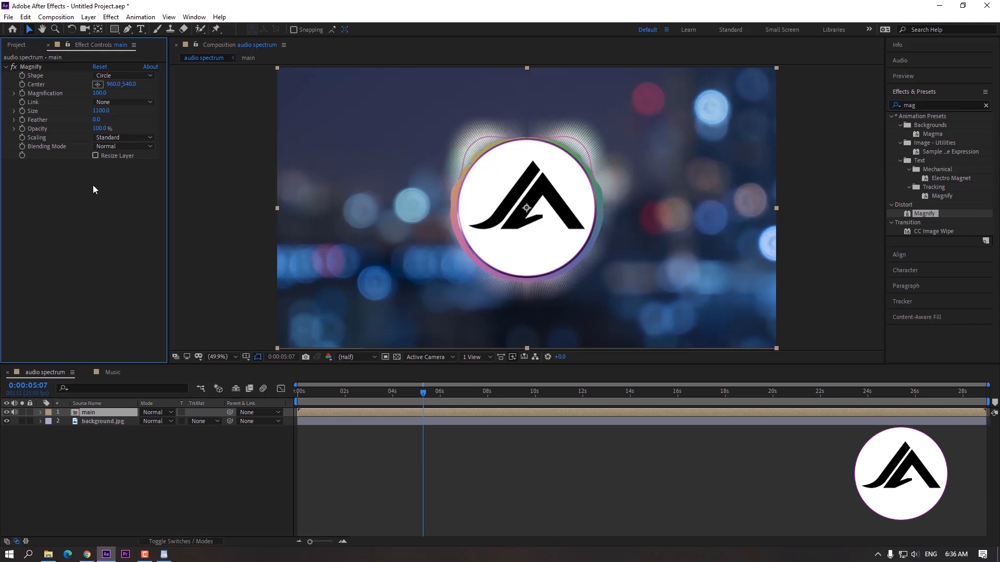
click(107, 146)
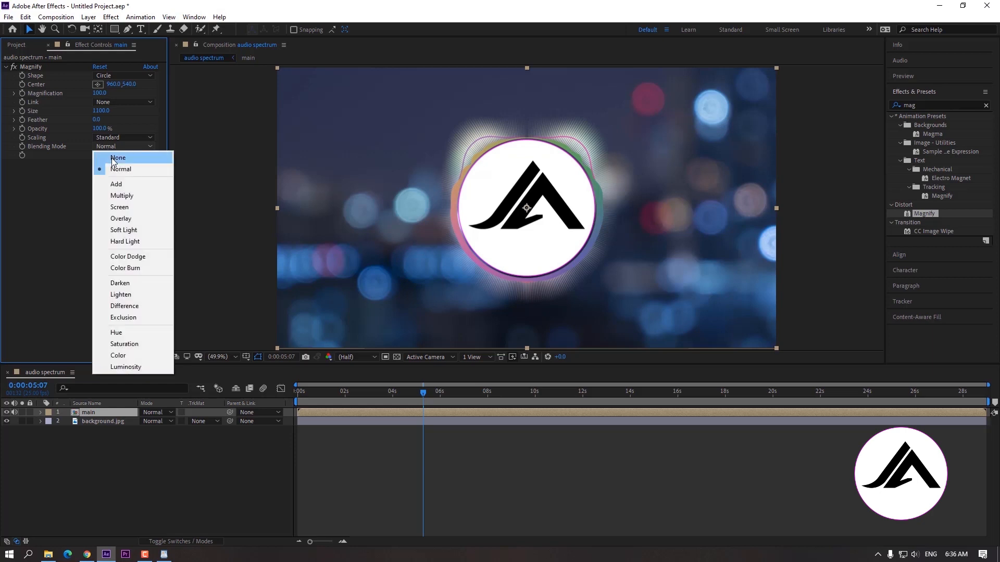
click(107, 151)
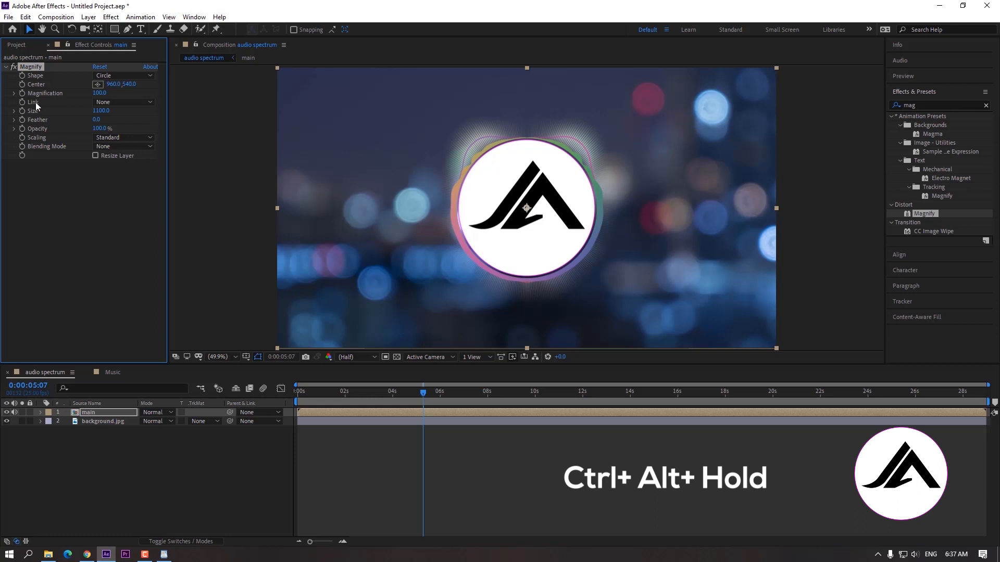
Enable an expression on Magnify's Magnification property and copy the whole expression line from TEXT DOC in WordPad
alt+click(22, 93)
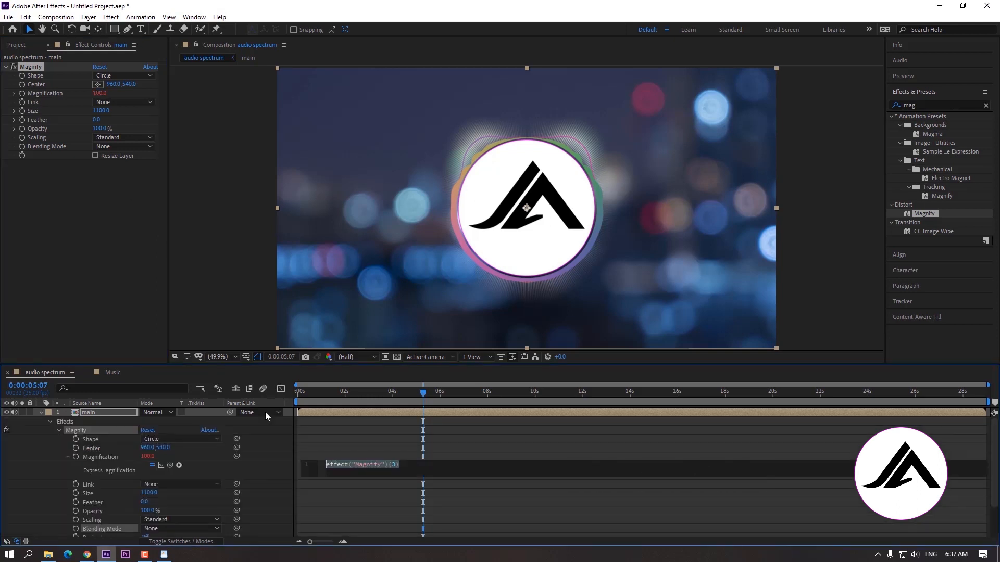
click(163, 558)
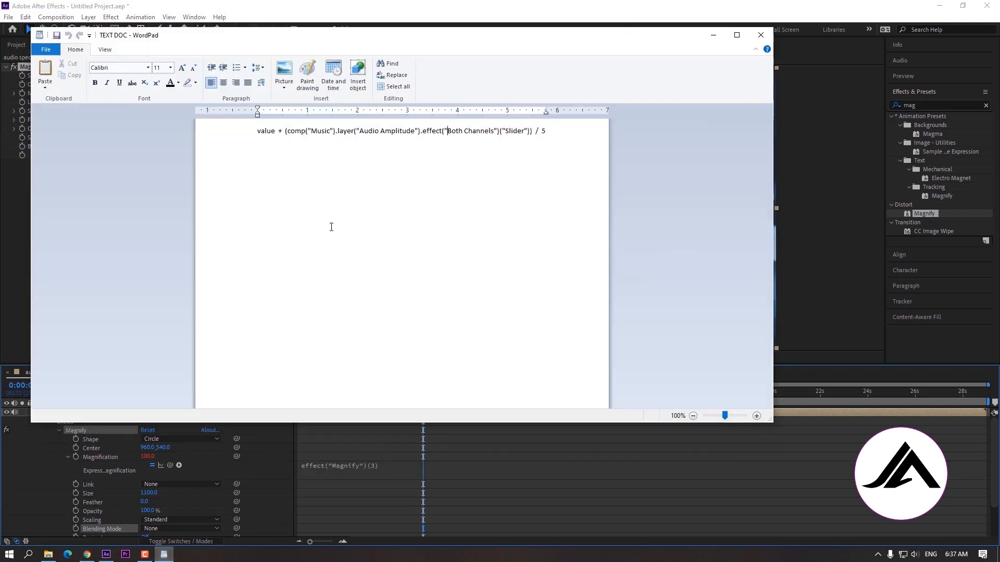
click(309, 131)
key(ctrl+a)
right_click(309, 133)
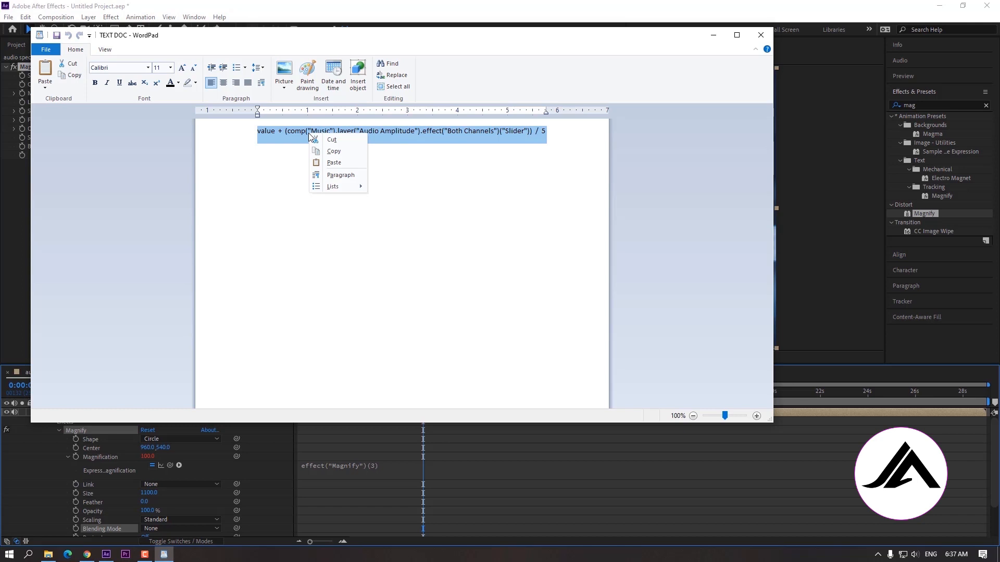
click(336, 154)
click(714, 37)
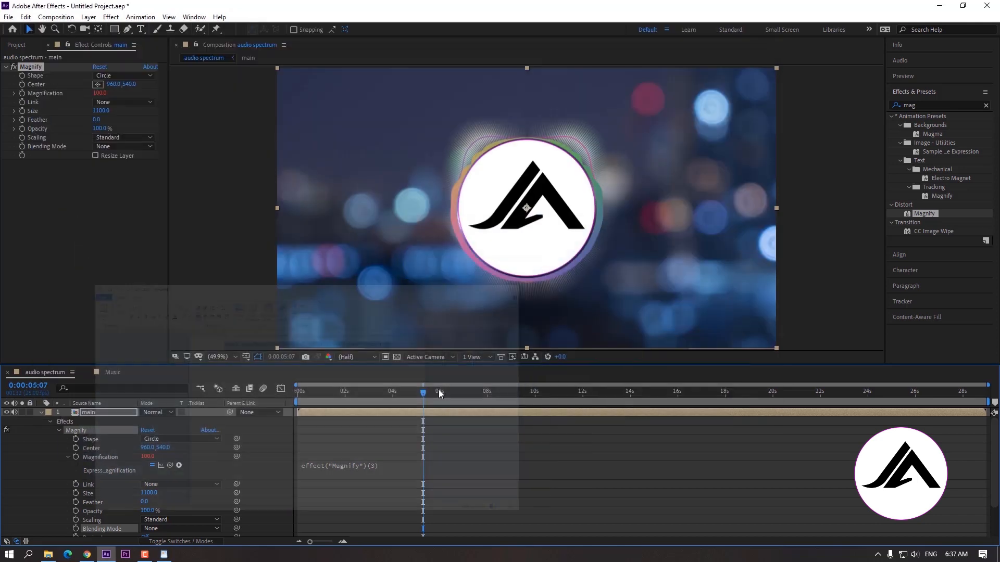
Paste value + (comp("Music").layer("Audio Amplitude").effect("Both Channels")("Slider")) / 5 as the Magnification expression and return the playhead to the start
click(367, 468)
right_click(367, 464)
click(394, 430)
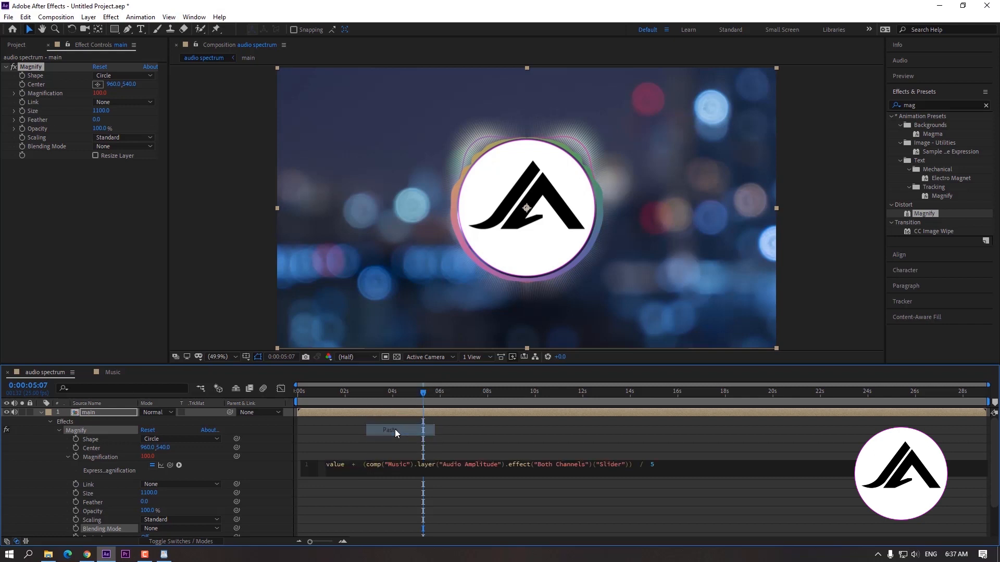
click(49, 422)
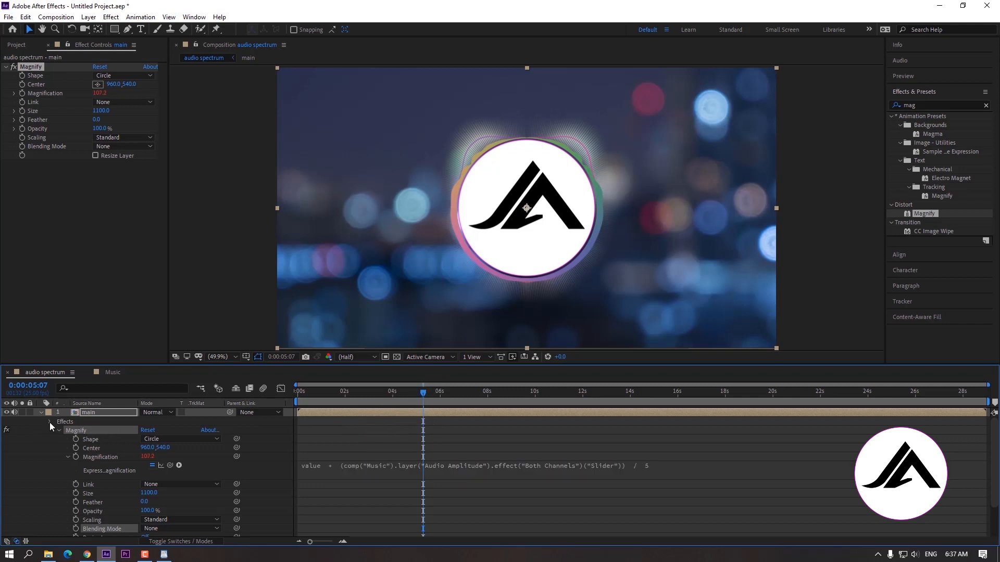
click(40, 411)
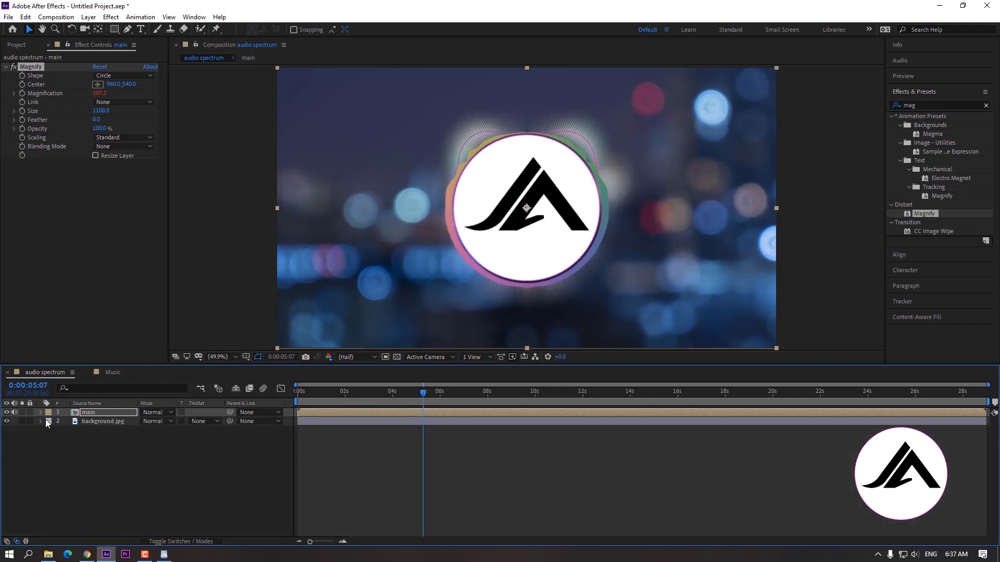
click(119, 467)
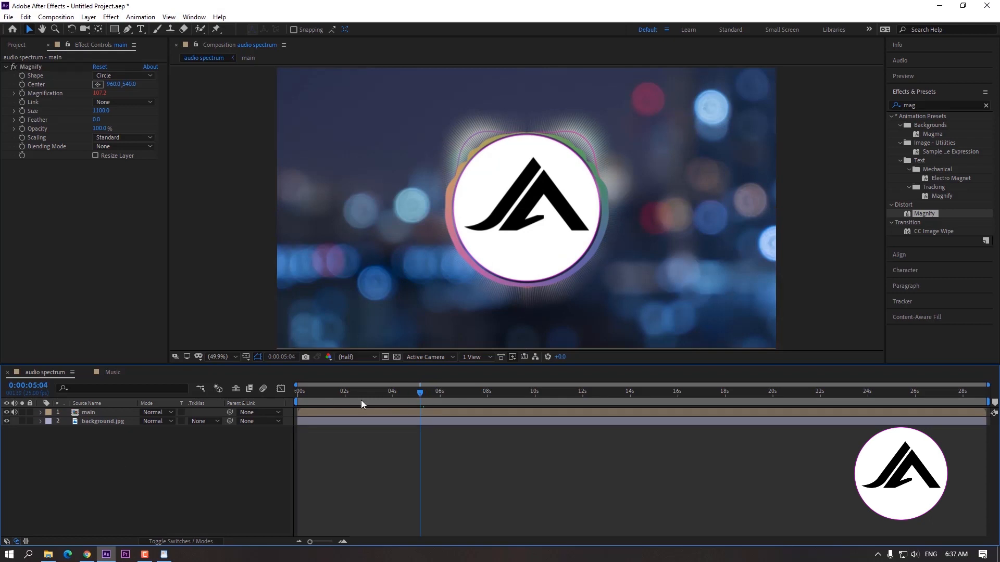
key(Home)
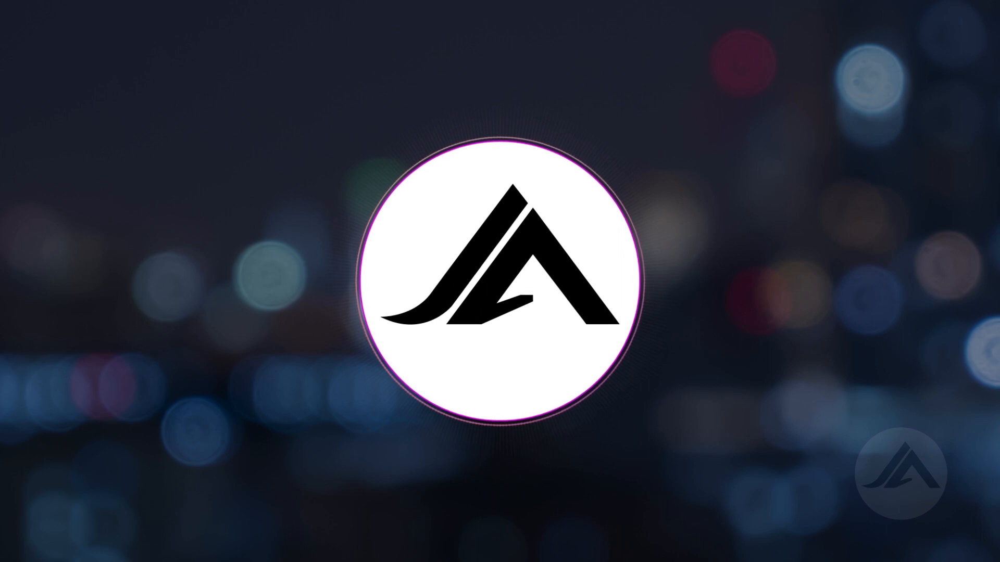